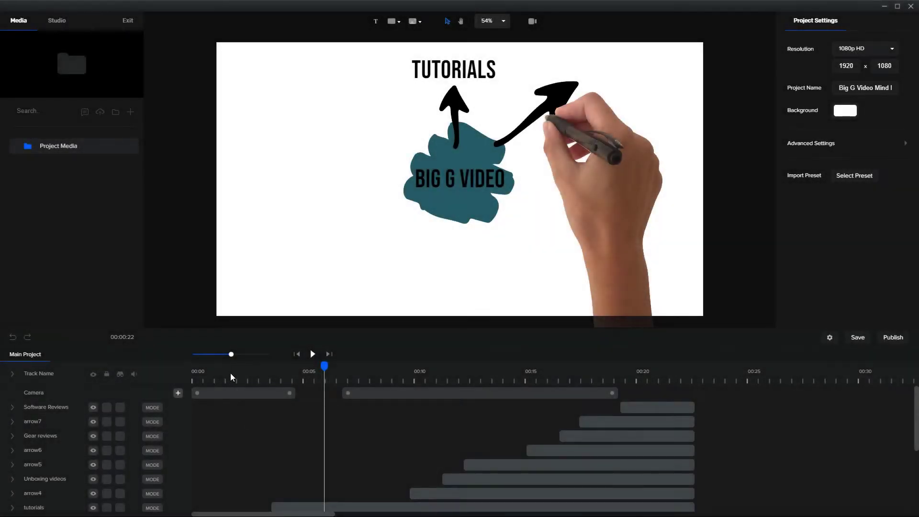
Toggle the track rows and scrub the preview to watch the paint dab being drawn.
click(231, 373)
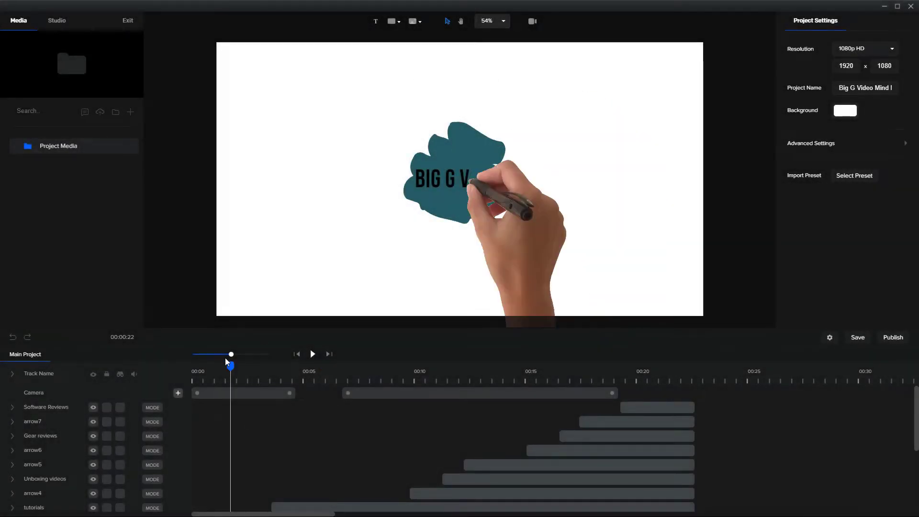
click(11, 374)
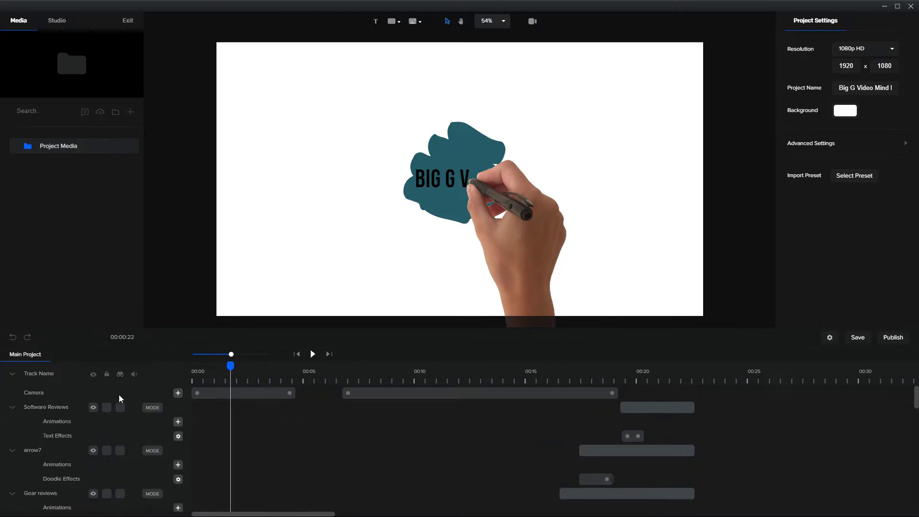
click(12, 374)
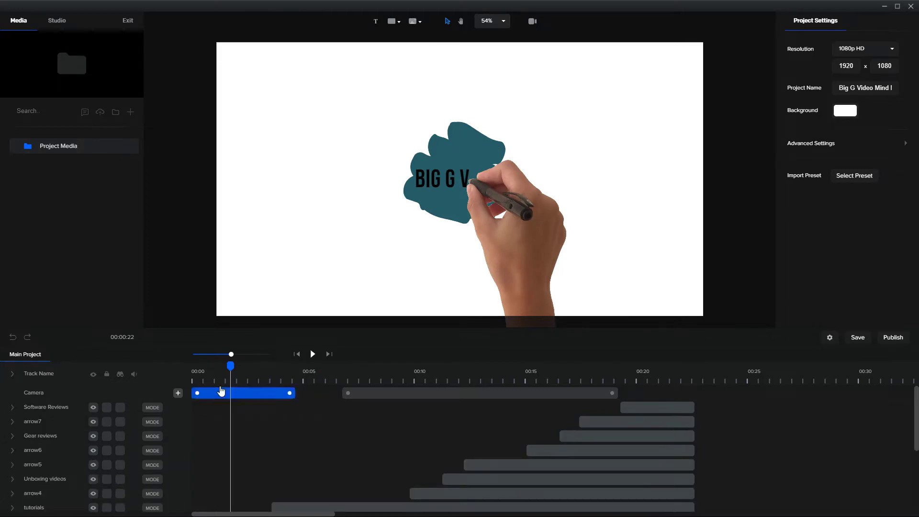
click(184, 373)
mouse_move(179, 373)
mouse_down()
mouse_move(326, 365)
mouse_move(272, 366)
mouse_up()
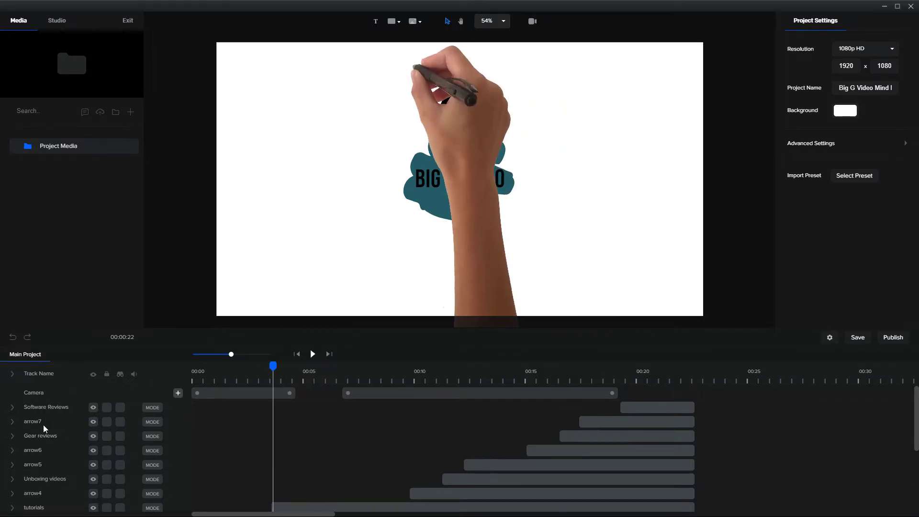
Select the teal paint dab to show its settings: scale 2124, 45° Z rotation, x 969, y 536.
scroll(43, 424, down, 3)
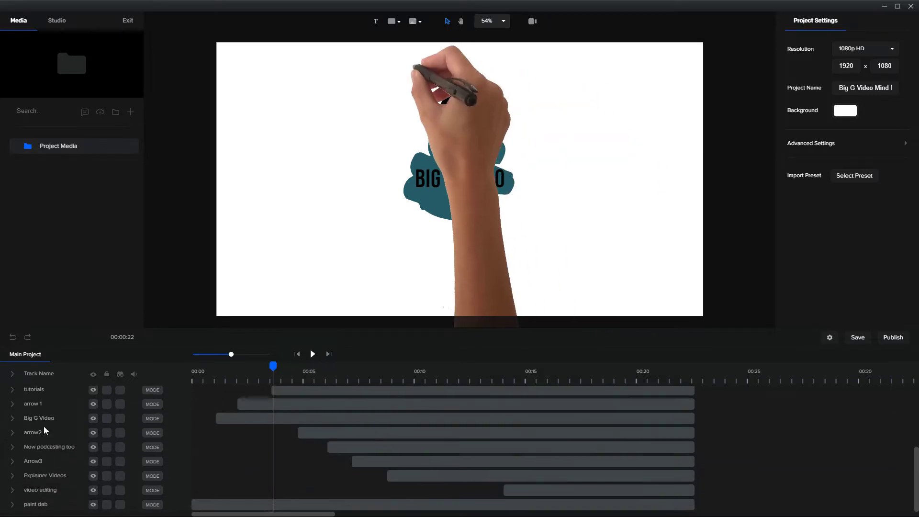
click(429, 210)
drag(273, 367, 193, 367)
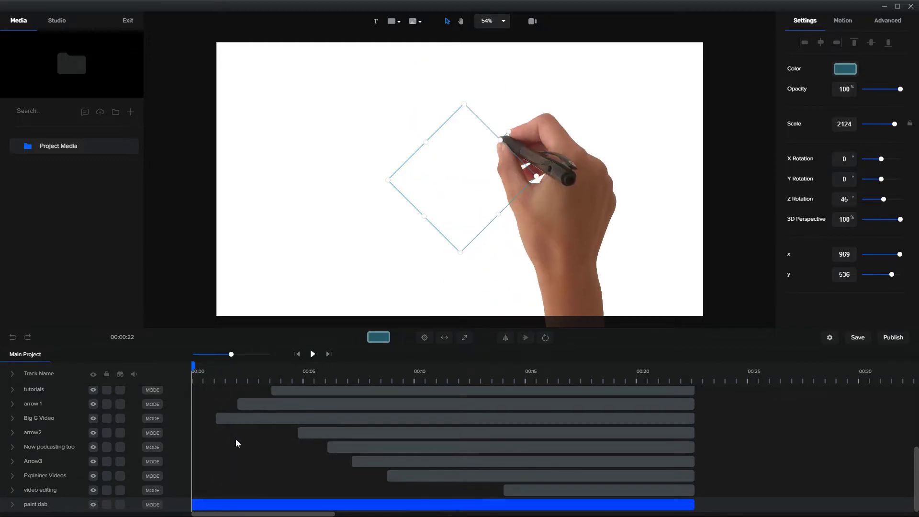
Select the BIG G VIDEO text to show its settings: black Bebas Neue, size 100, x 784, y 484.
click(254, 503)
drag(193, 366, 226, 365)
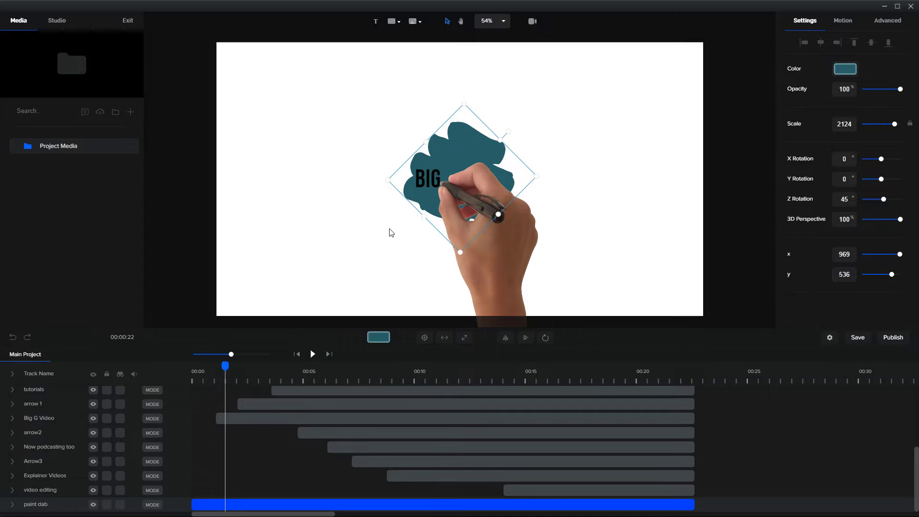
click(426, 178)
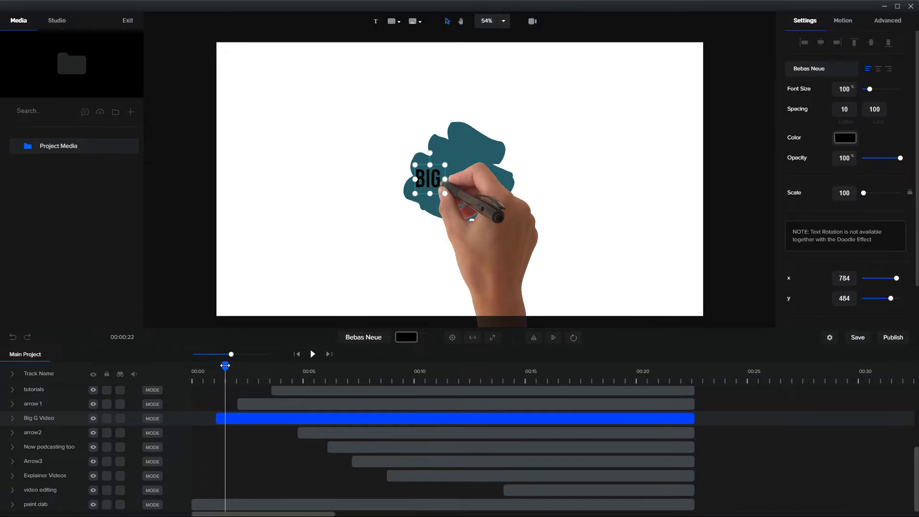
Search the shape library for 'arrow' and add an arrow shape to the canvas.
drag(225, 366, 249, 365)
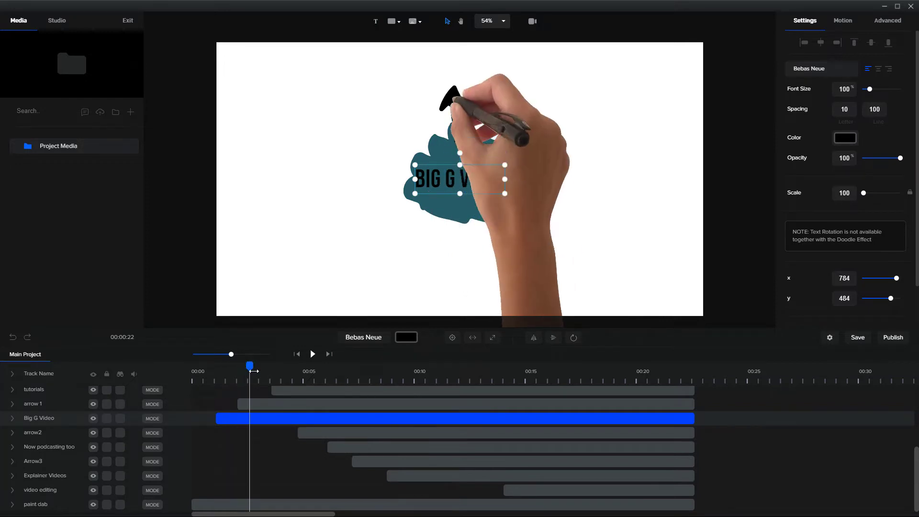
click(259, 406)
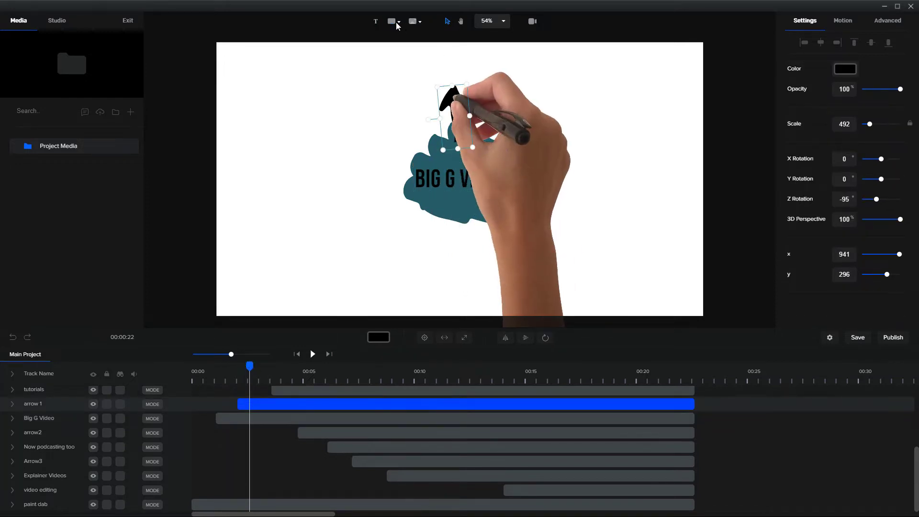
click(396, 24)
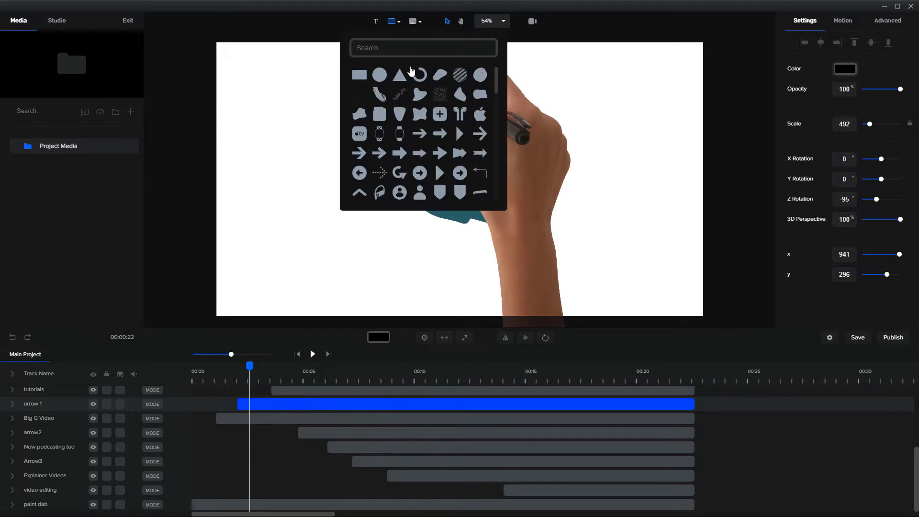
click(408, 48)
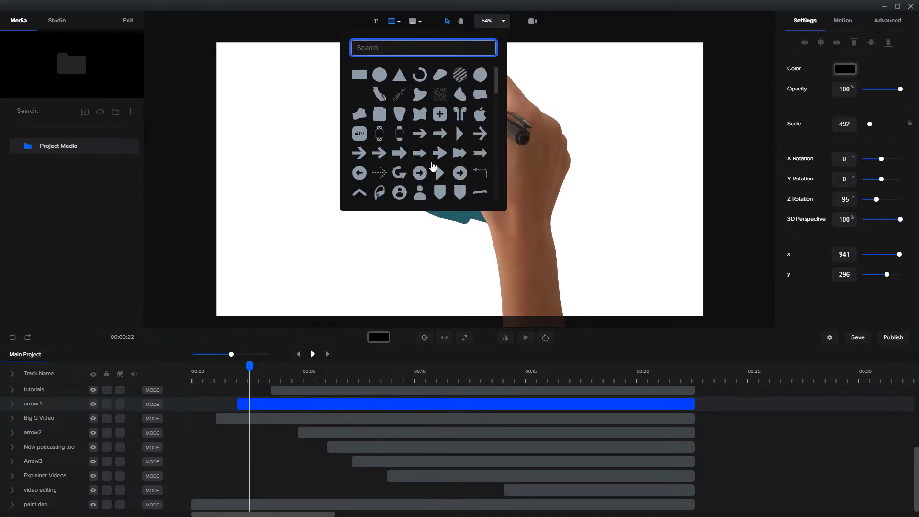
text(arrow)
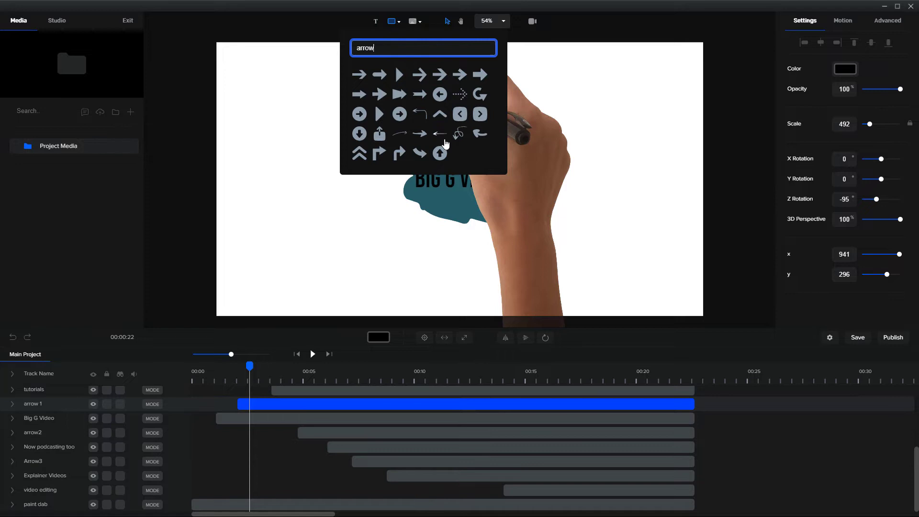
click(386, 96)
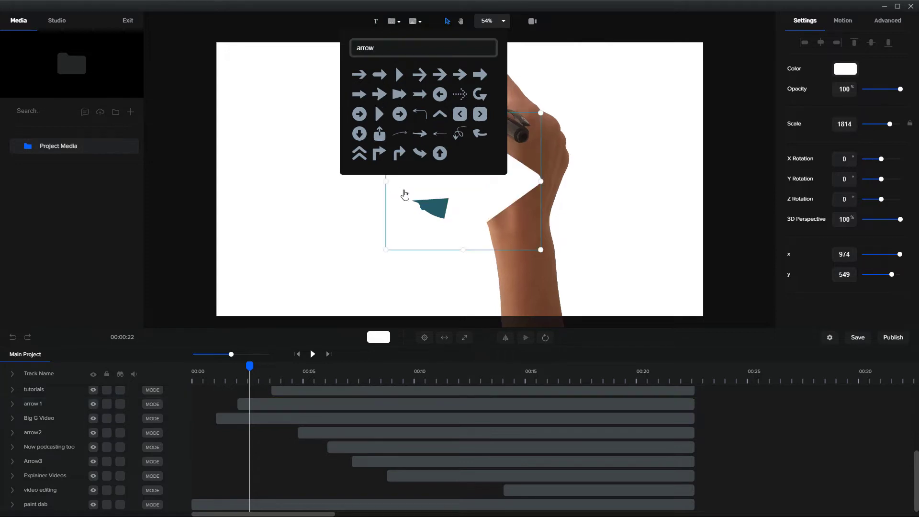
Colour the new arrow #000000, then shrink and angle it toward the dab from the left.
drag(485, 207, 369, 214)
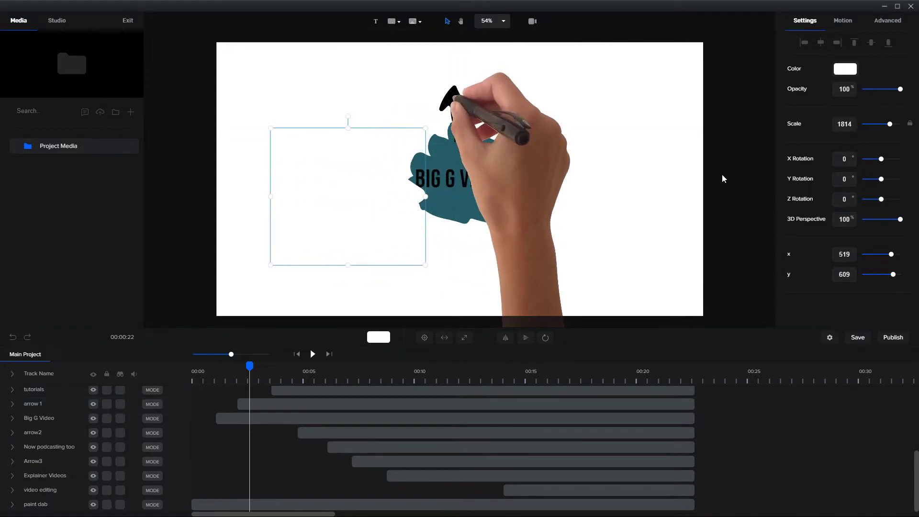
click(845, 68)
drag(811, 115, 781, 139)
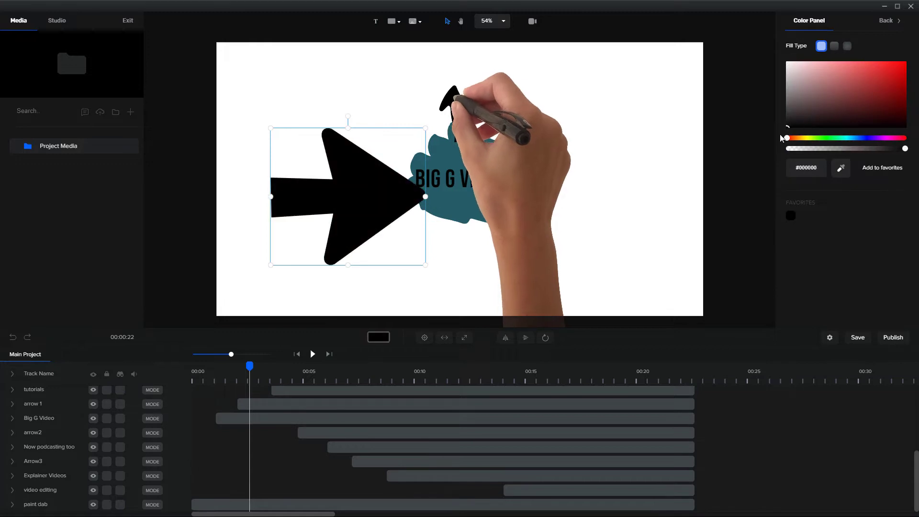
click(276, 133)
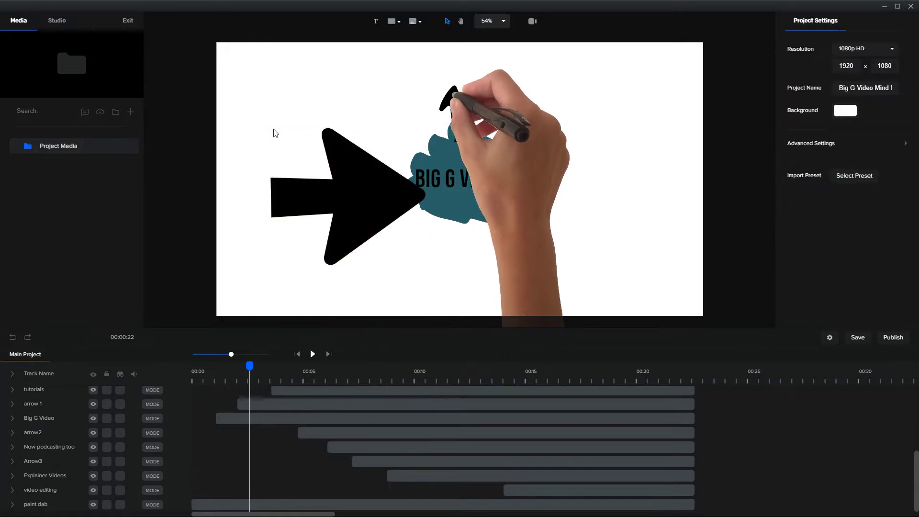
click(349, 175)
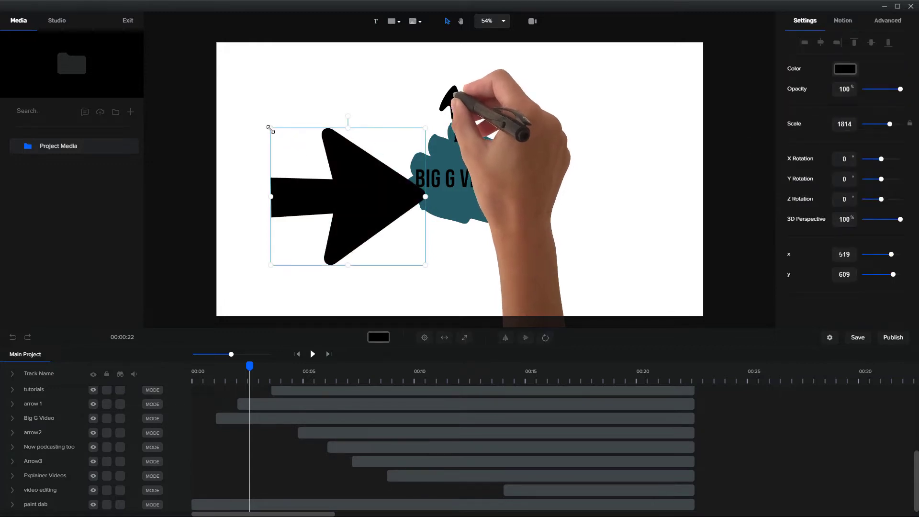
drag(271, 129, 356, 179)
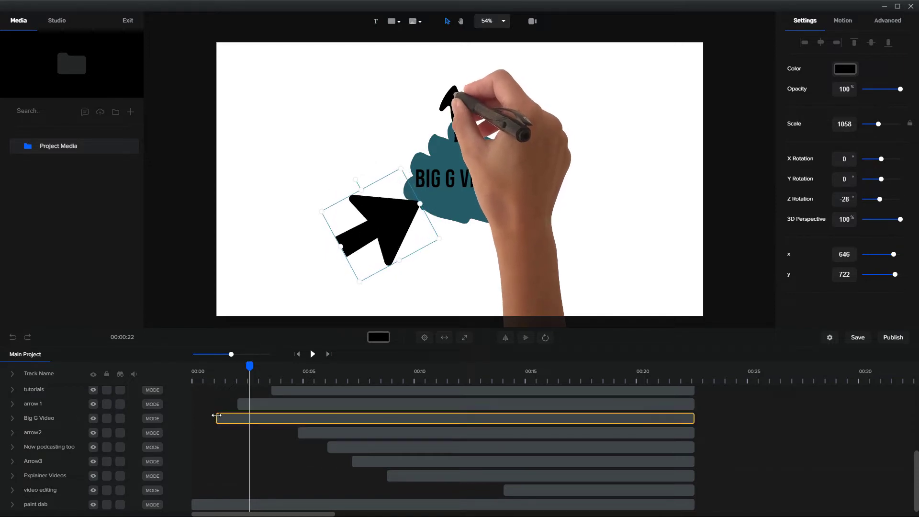
Delete the added arrow's Shape clip from the timeline and scrub the preview further ahead.
scroll(94, 441, up, 10)
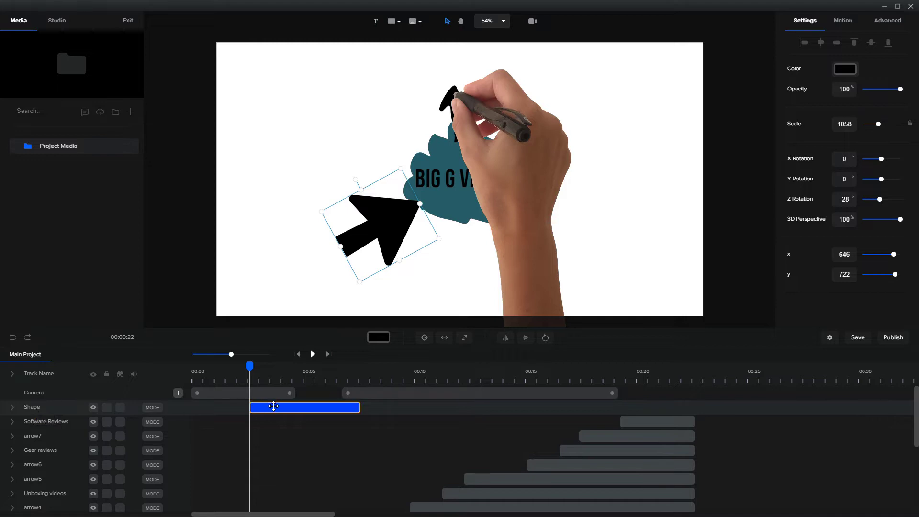
scroll(146, 428, down, 5)
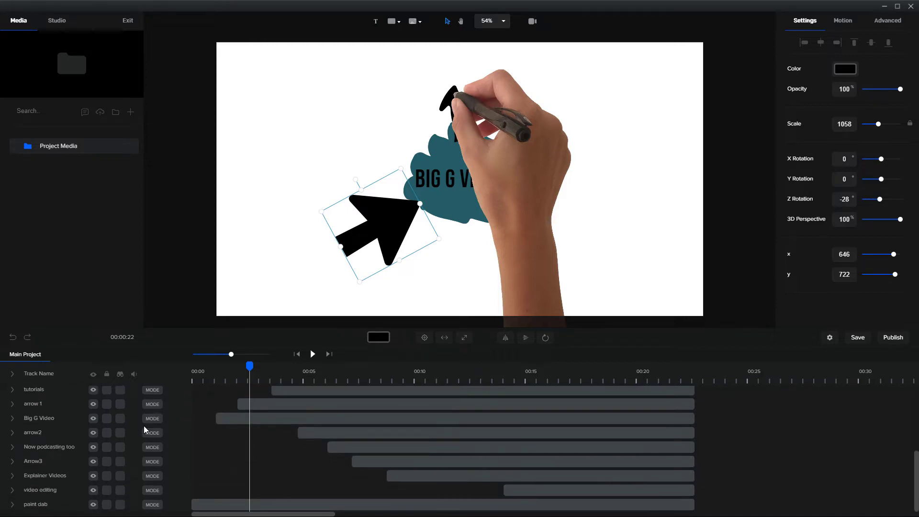
scroll(141, 426, up, 5)
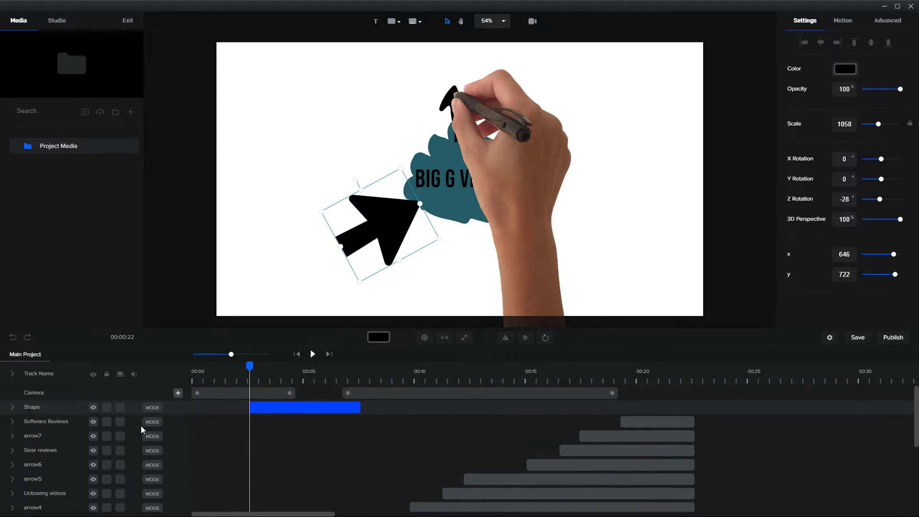
right_click(281, 407)
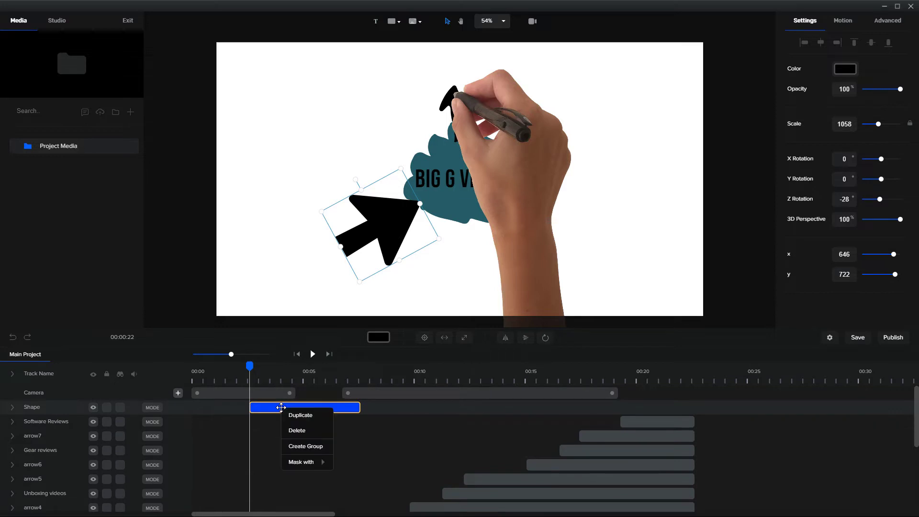
click(298, 431)
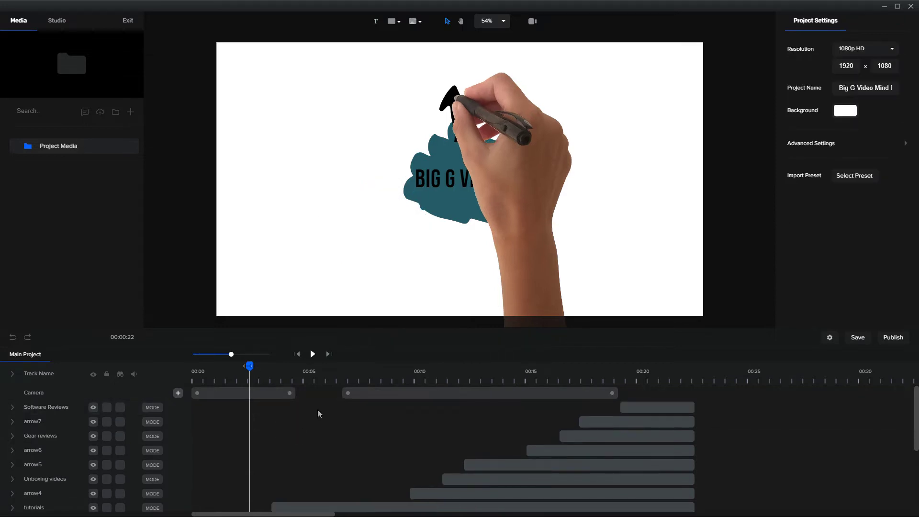
drag(250, 366, 636, 367)
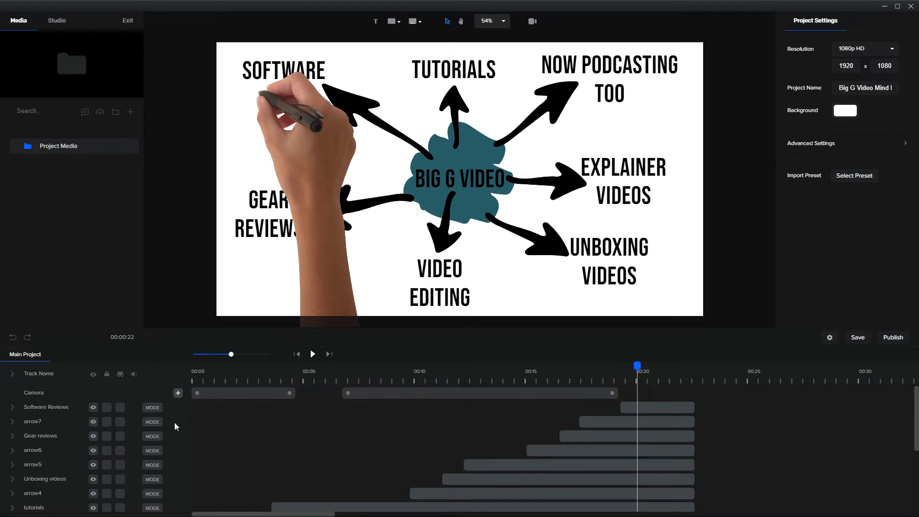
Replace the paint dab's doodle hand effect with a new one and preview the drawing.
scroll(213, 438, down, 3)
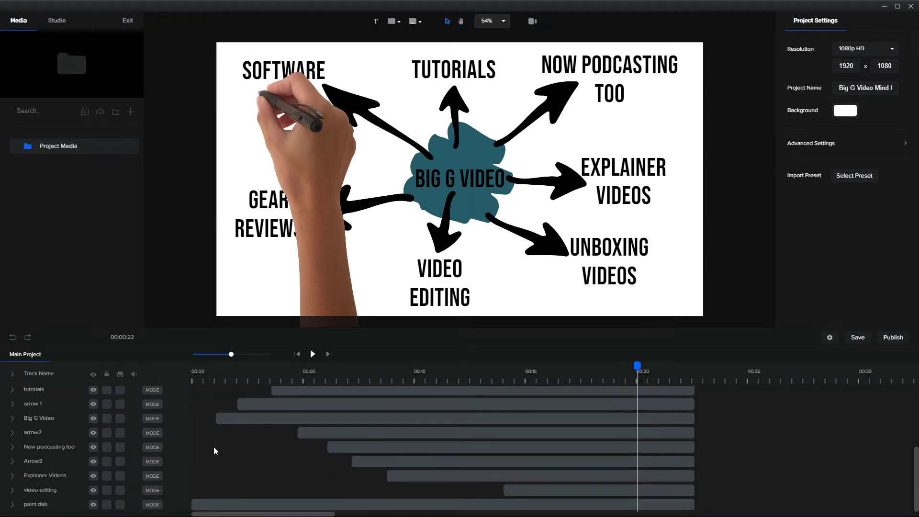
click(212, 504)
click(175, 501)
click(12, 505)
right_click(198, 506)
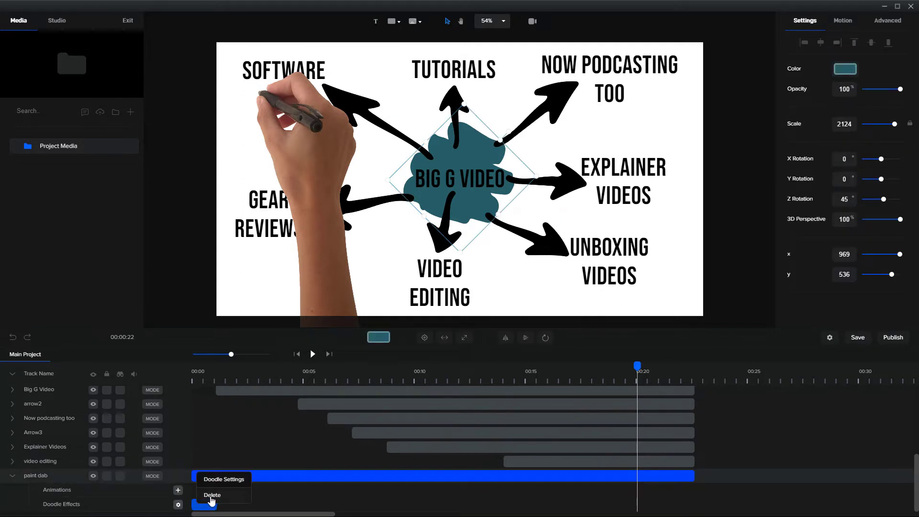
click(212, 495)
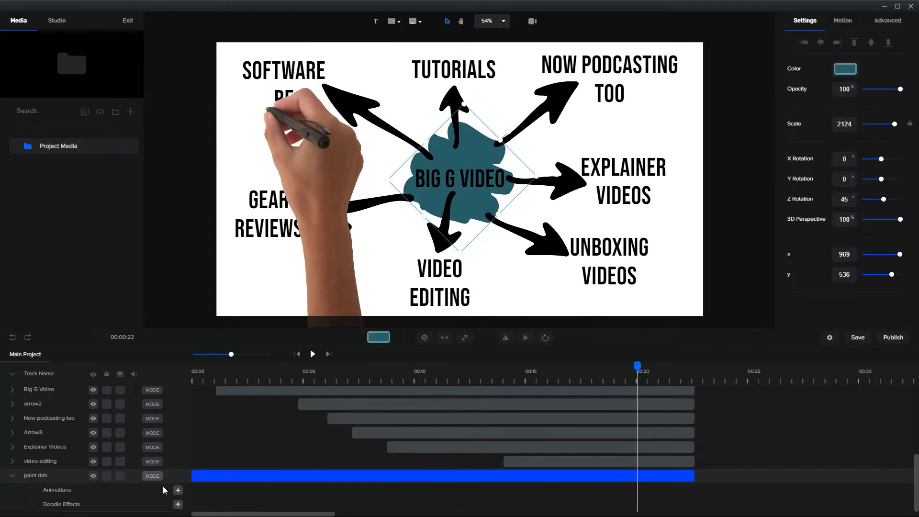
click(177, 505)
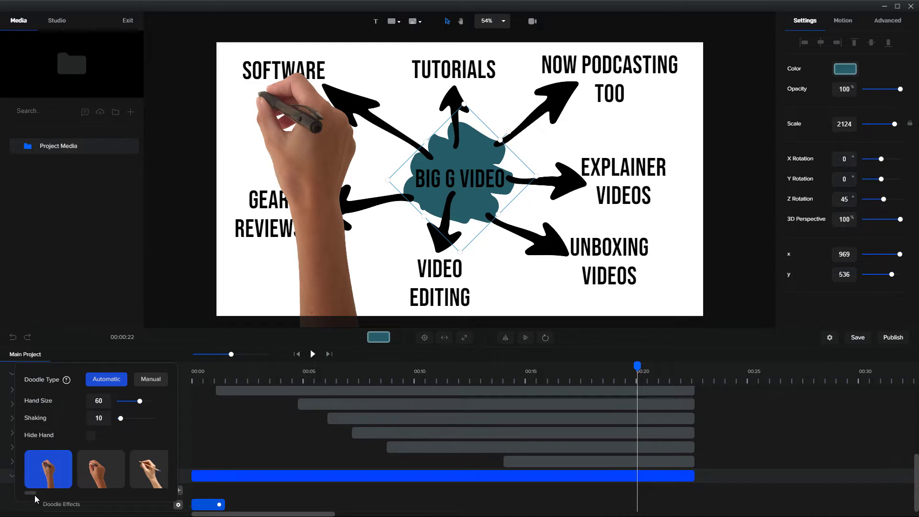
scroll(134, 471, down, 3)
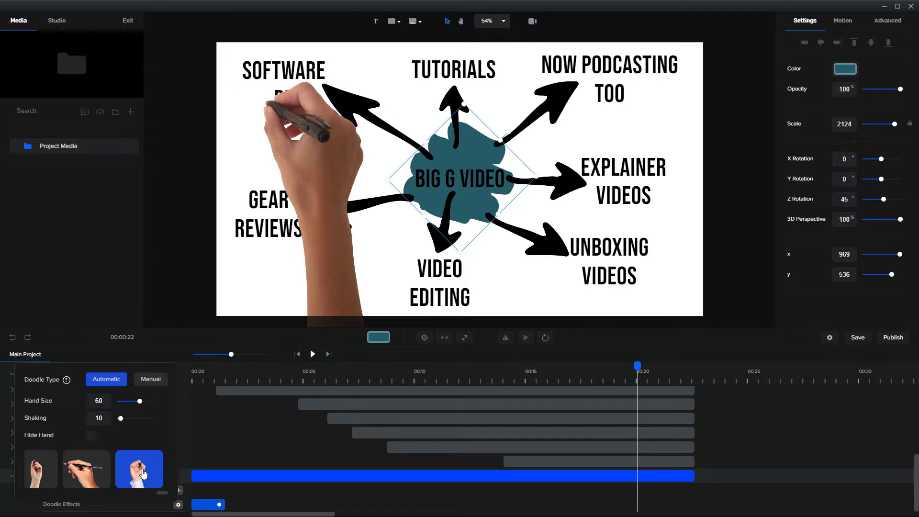
click(204, 374)
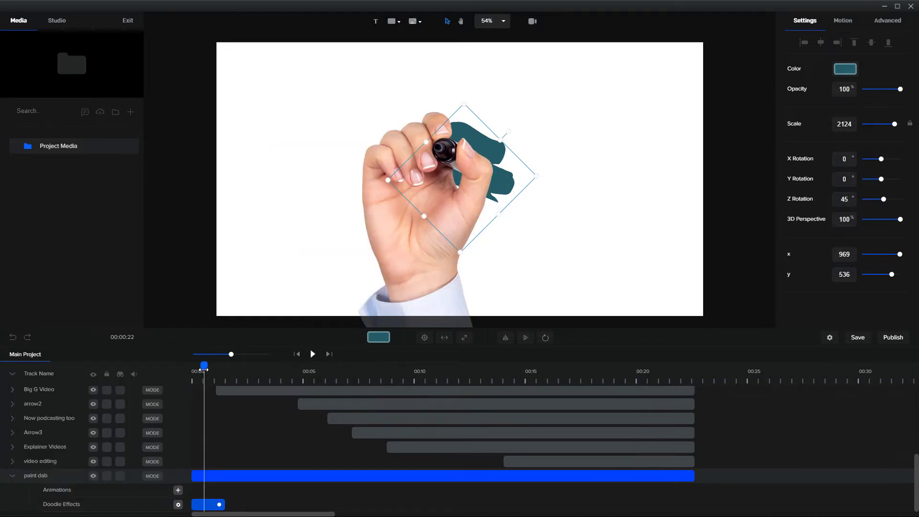
drag(204, 370, 215, 369)
In Doodle Settings, choose the first hand holding a pen (hand size 60, shaking 10).
right_click(201, 502)
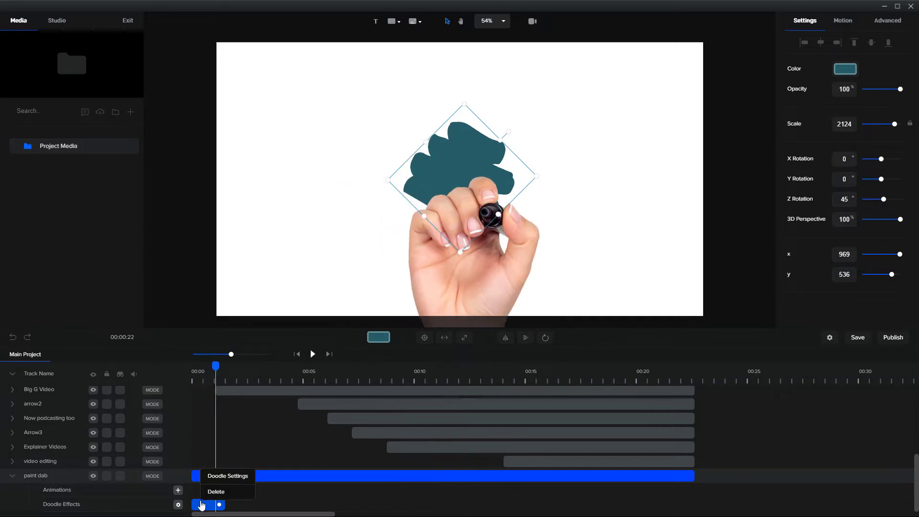
click(210, 475)
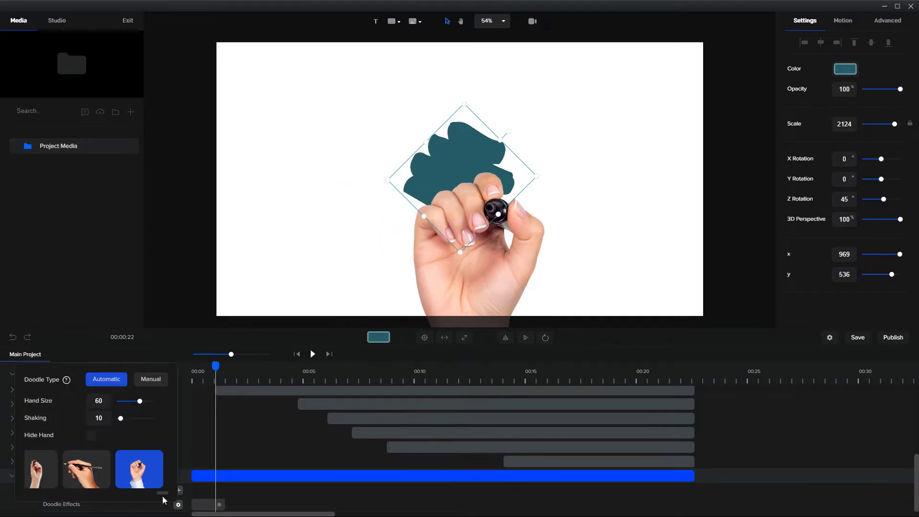
drag(162, 493, 25, 495)
click(42, 474)
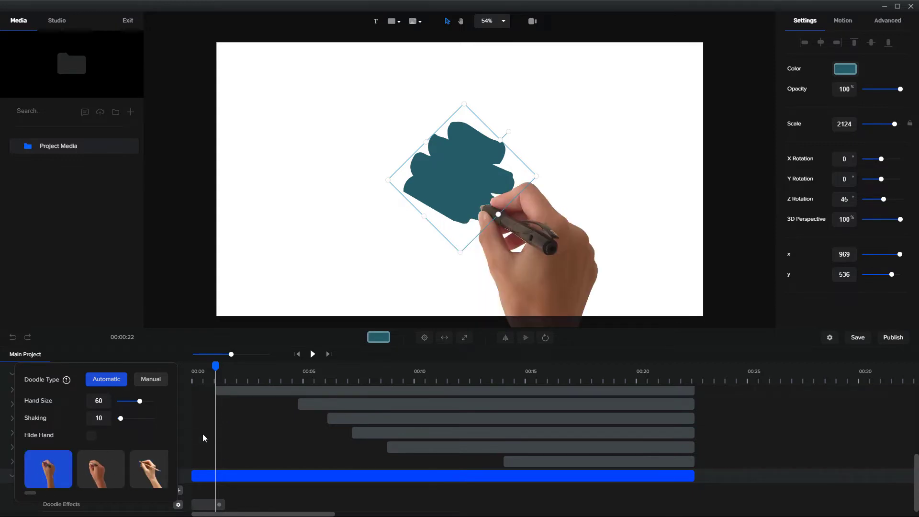
click(220, 435)
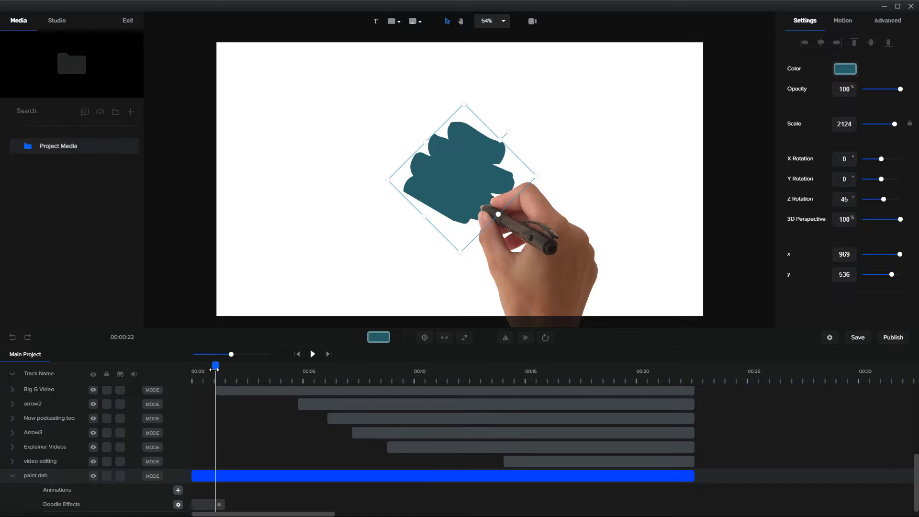
Expand the Big G Video track's effects and scrub the preview to watch the dab drawn.
drag(213, 369, 209, 369)
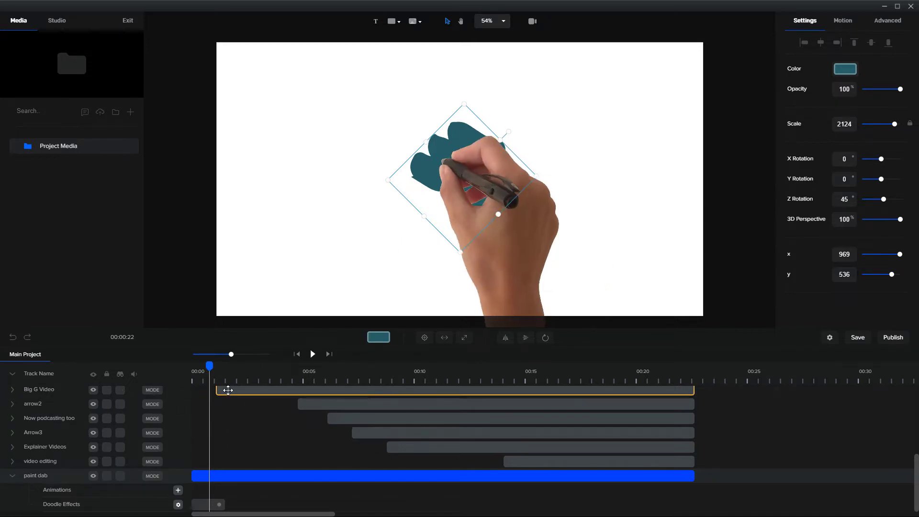
click(40, 392)
click(12, 390)
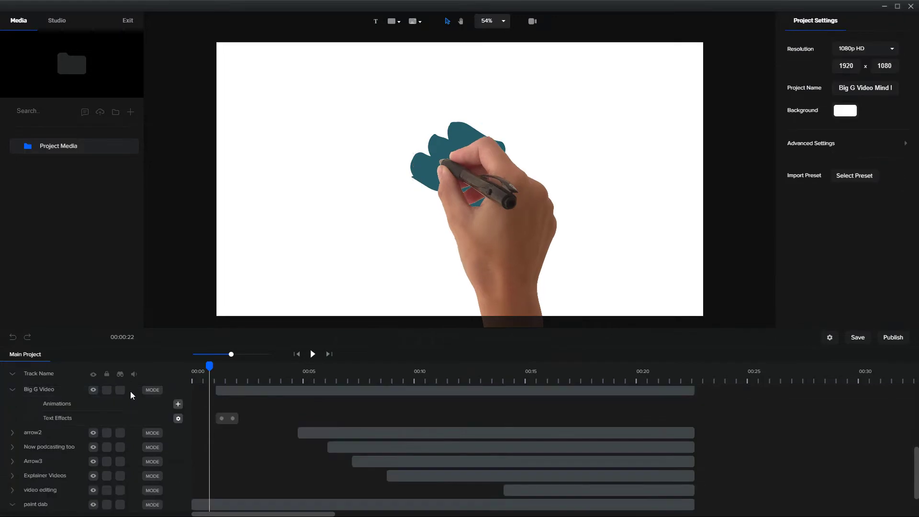
drag(211, 365, 223, 365)
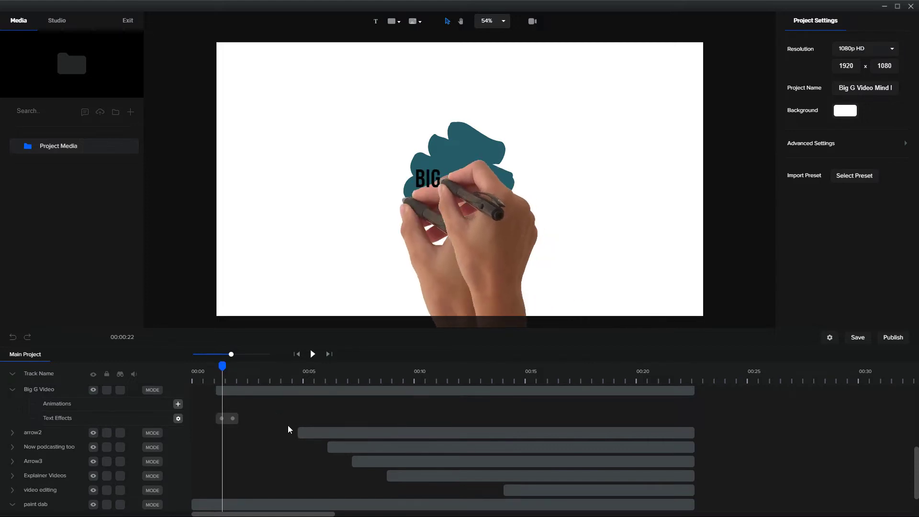
scroll(277, 421, down, 1)
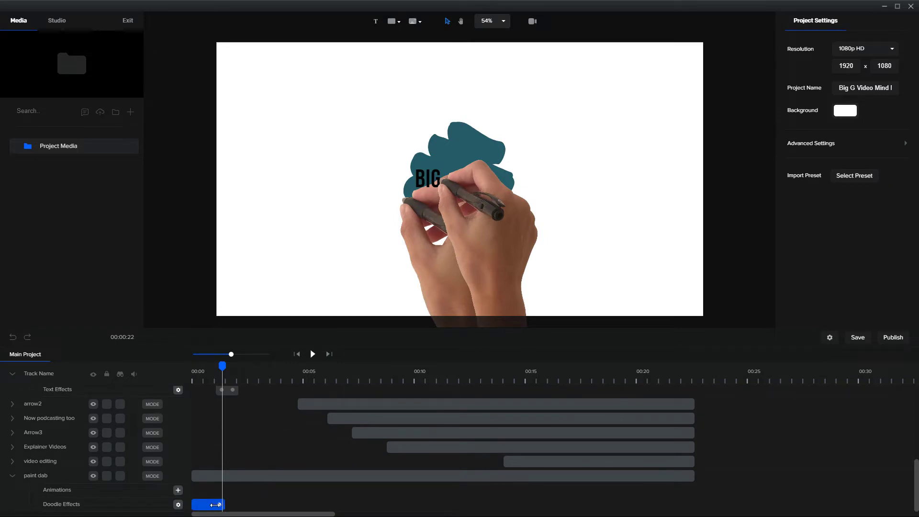
Trim the paint dab's Doodle Effects clip to end before one second, then rewind to 00:00.
drag(215, 504, 210, 505)
click(212, 475)
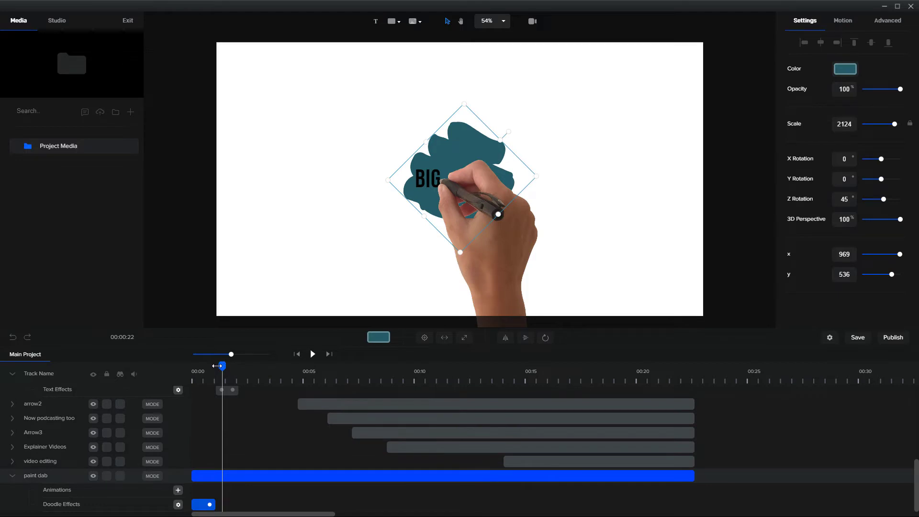
drag(217, 366, 214, 367)
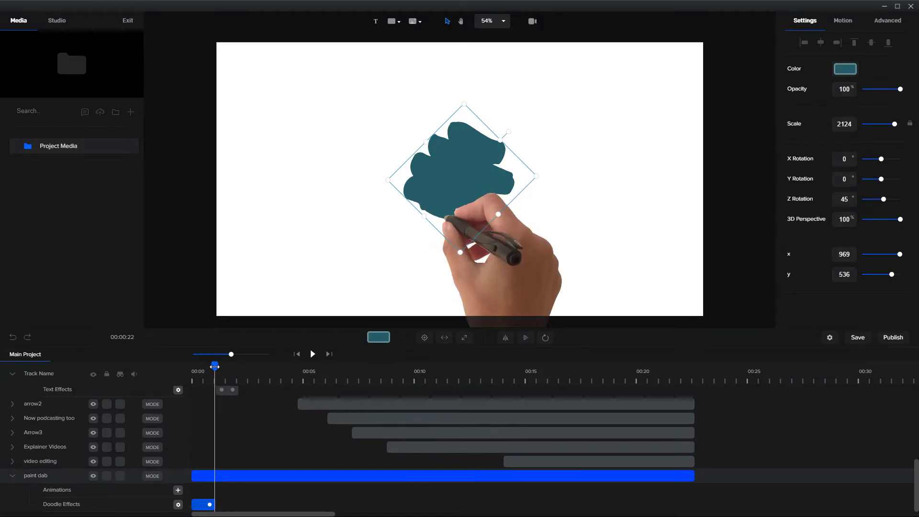
scroll(214, 443, up, 3)
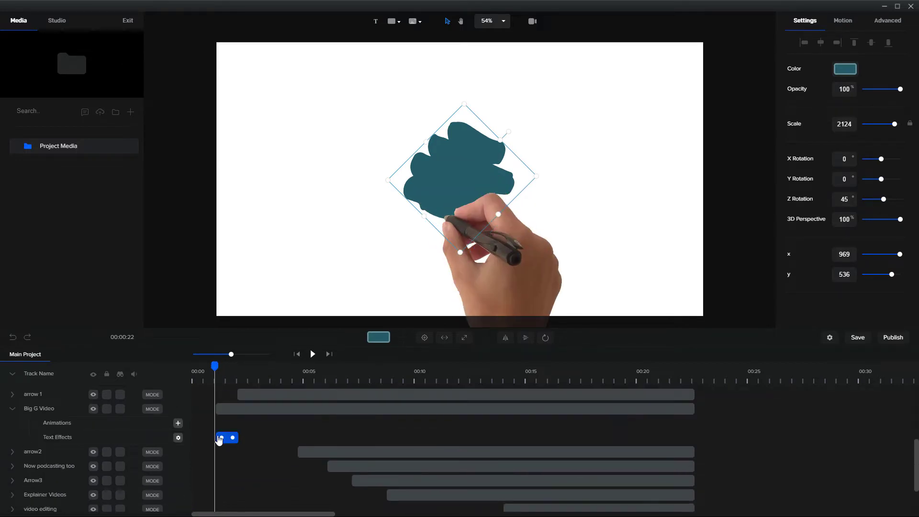
scroll(214, 443, down, 3)
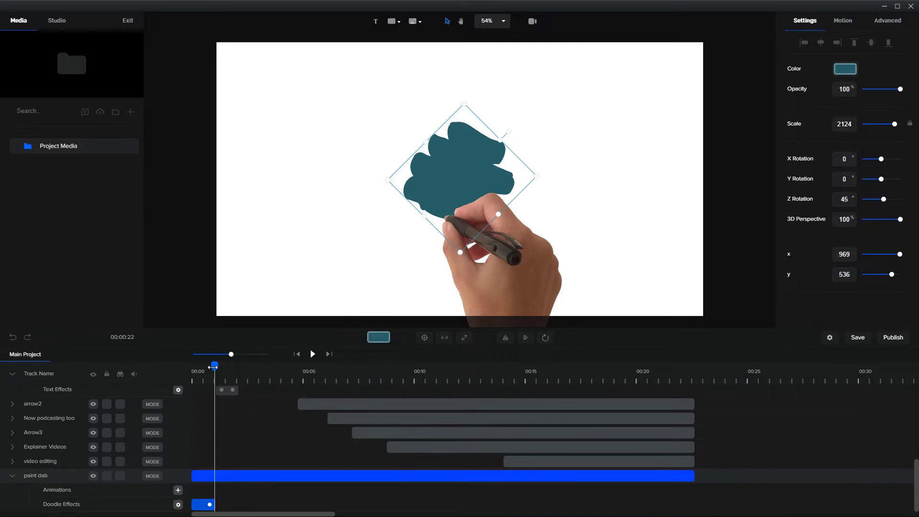
drag(200, 371, 181, 374)
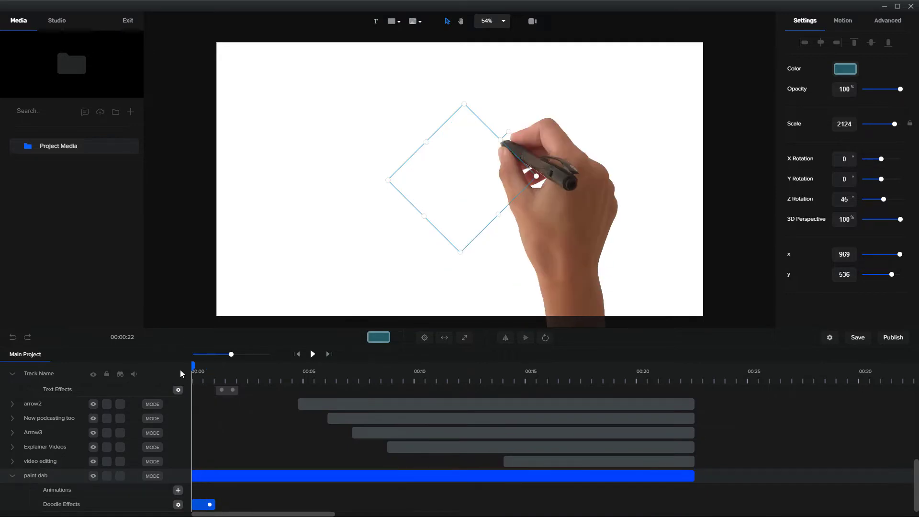
Play the animation, then drag the Now podcasting too layer above Big G Video in the track list.
click(313, 358)
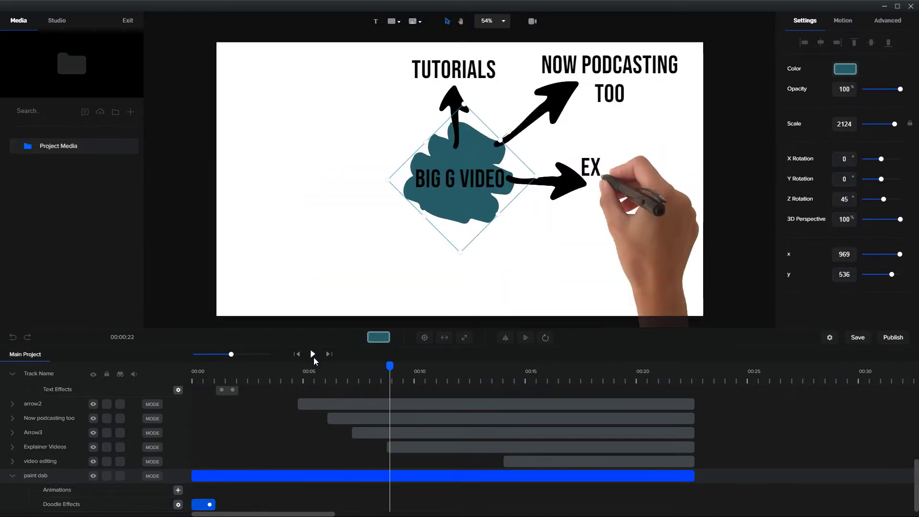
mouse_move(382, 369)
mouse_down()
mouse_move(323, 367)
mouse_move(339, 367)
mouse_move(331, 363)
mouse_up()
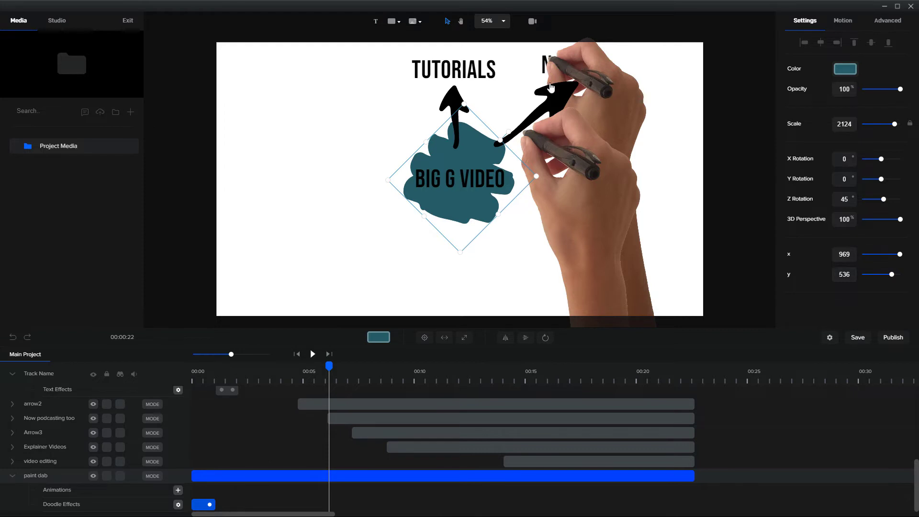
click(558, 95)
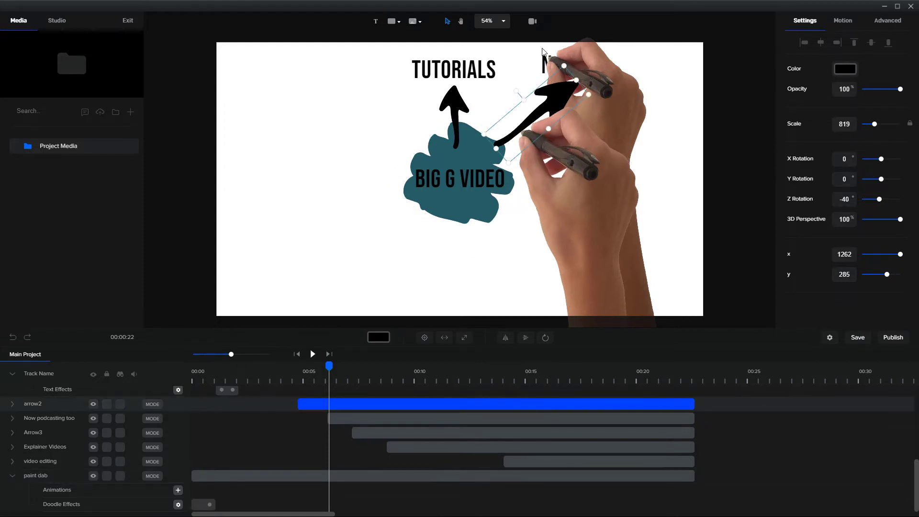
click(64, 418)
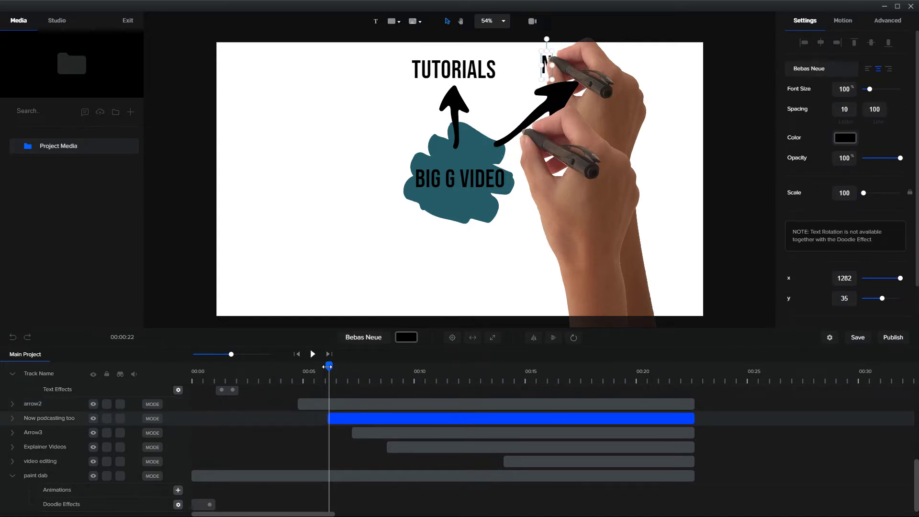
drag(334, 367, 343, 366)
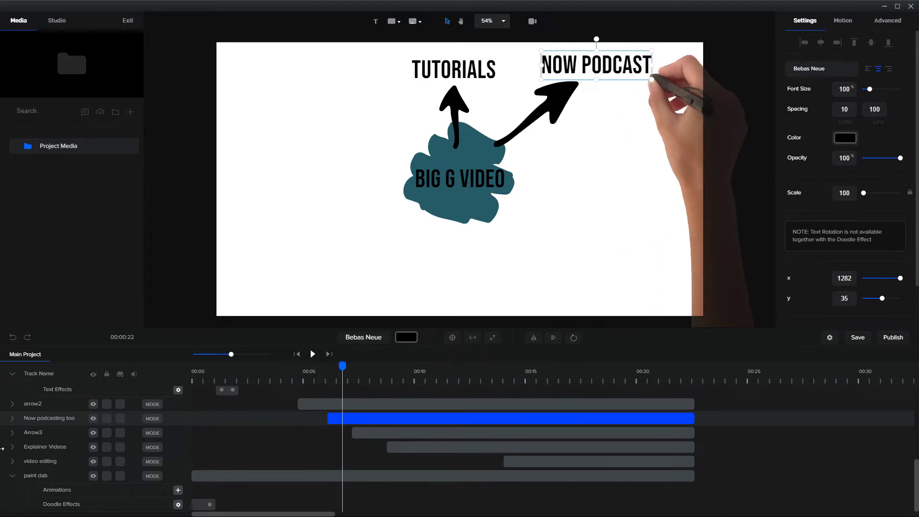
drag(29, 419, 58, 421)
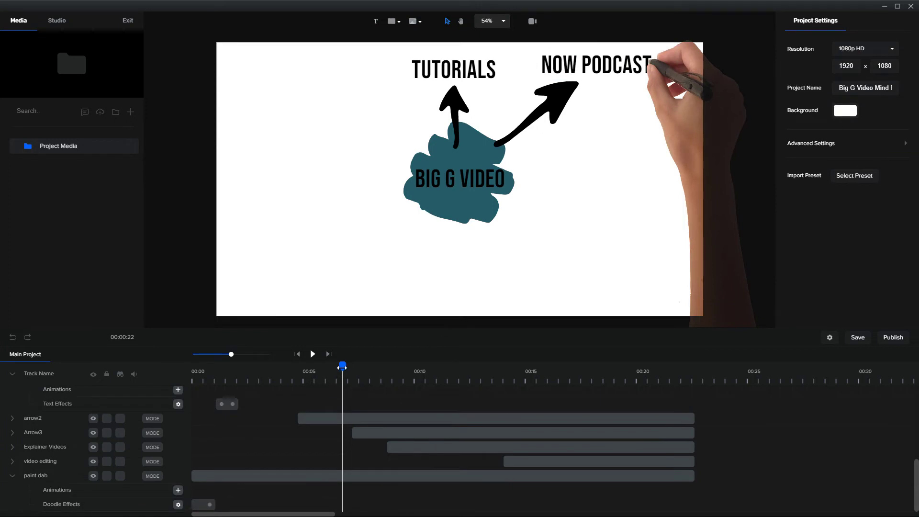
drag(342, 367, 329, 370)
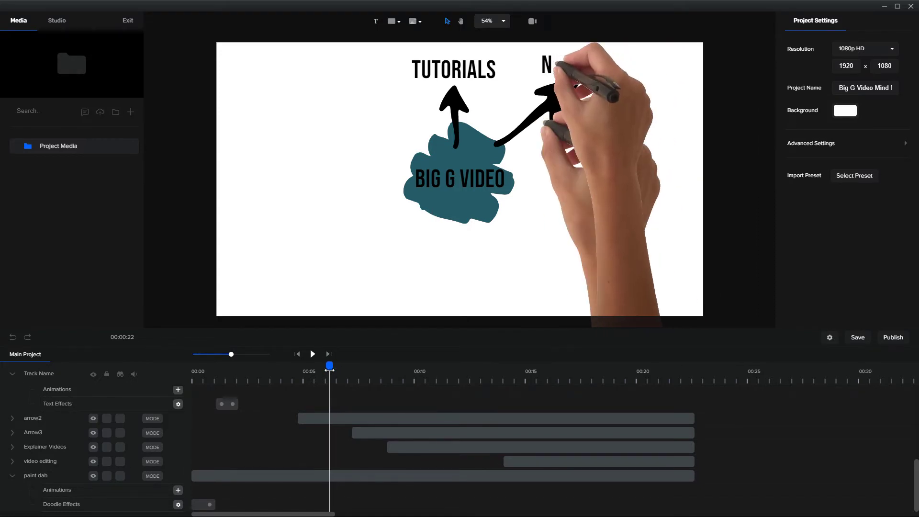
Expand arrow2's track to reveal its drawing effect and enlarge the timeline panel.
click(33, 420)
click(12, 419)
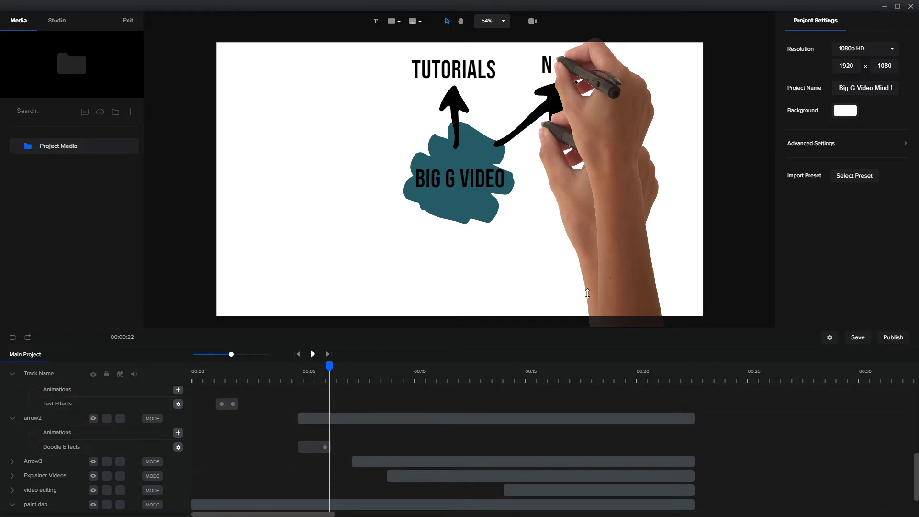
drag(587, 294, 588, 271)
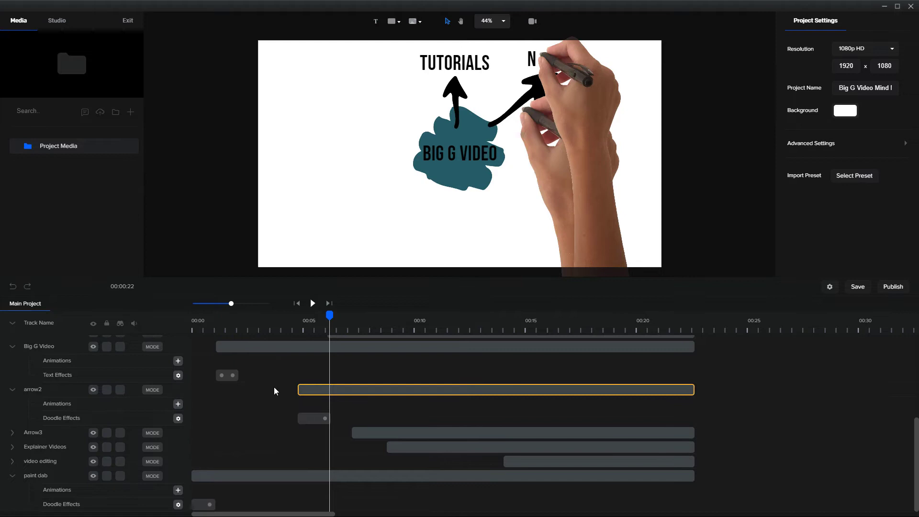
click(313, 389)
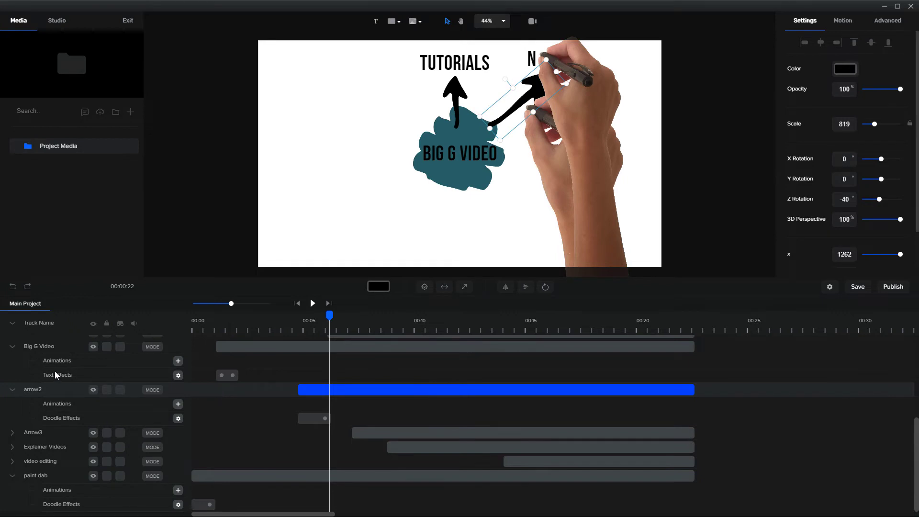
click(13, 351)
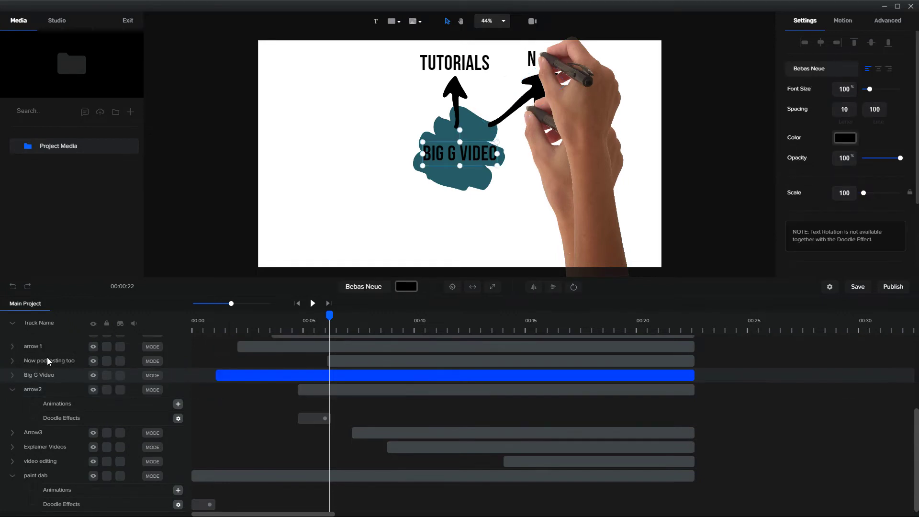
click(13, 361)
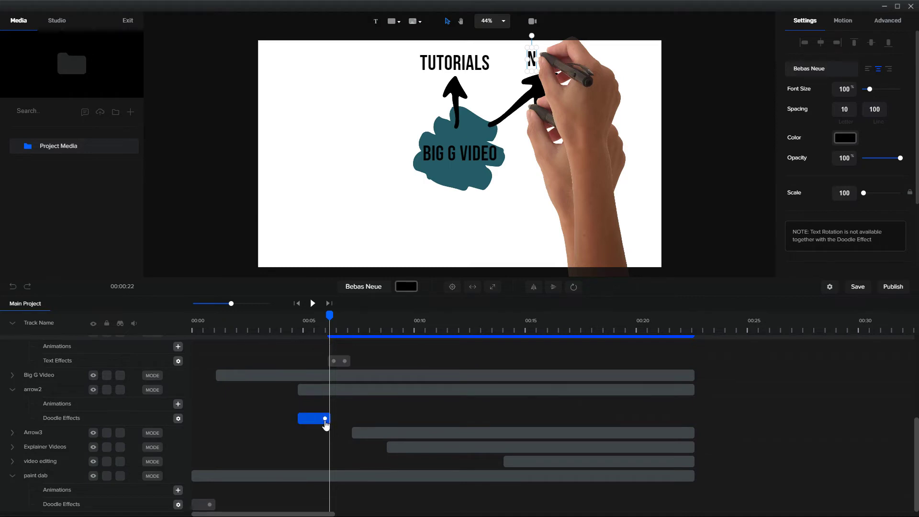
Trim arrow2's Doodle Effects clip shorter and preview from about 5 seconds to the finished map.
drag(323, 419, 320, 419)
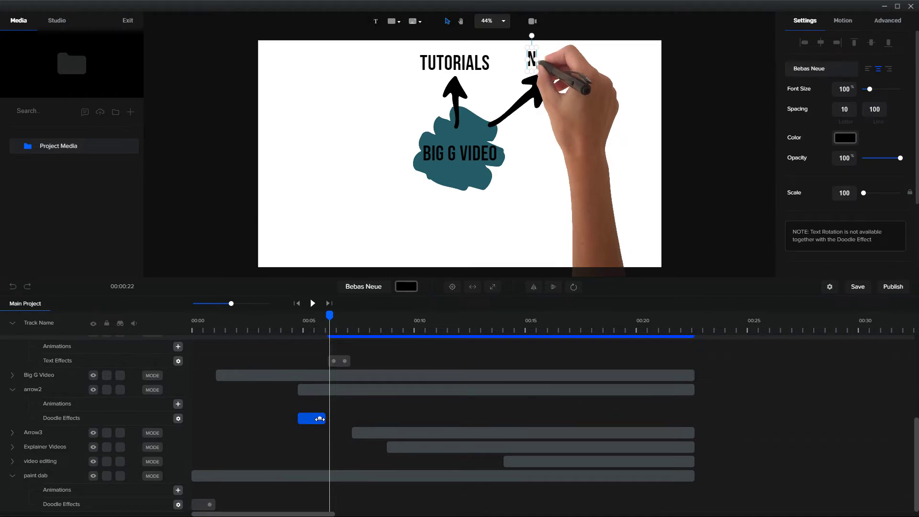
click(307, 327)
mouse_move(307, 319)
mouse_down()
mouse_move(540, 313)
mouse_move(511, 316)
mouse_move(652, 332)
mouse_up()
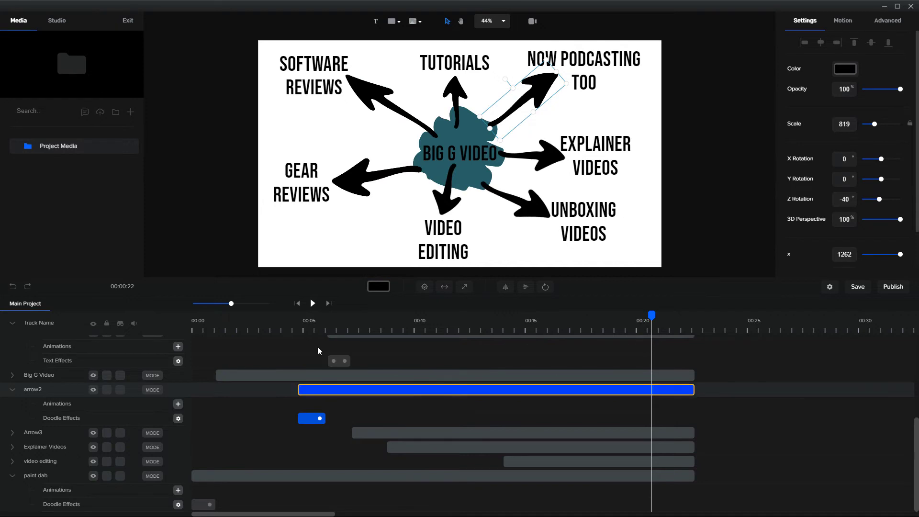
Collapse all track rows and scroll the timeline toward the Camera track.
click(12, 326)
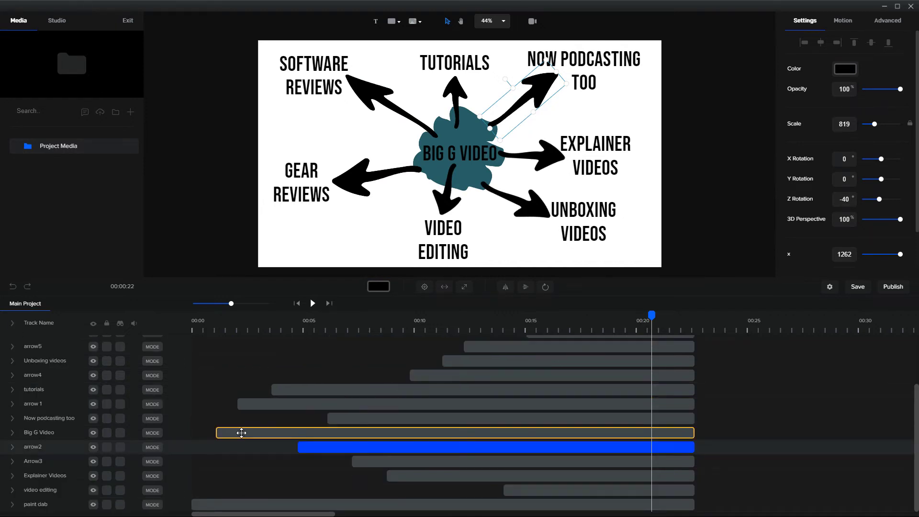
scroll(241, 433, up, 3)
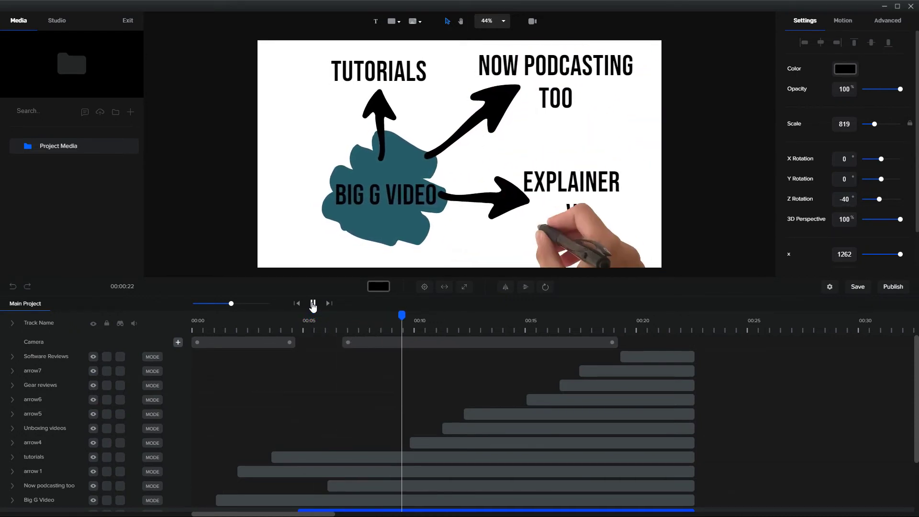
Stop playback and delete both existing camera moves from the Camera track.
click(313, 303)
click(357, 343)
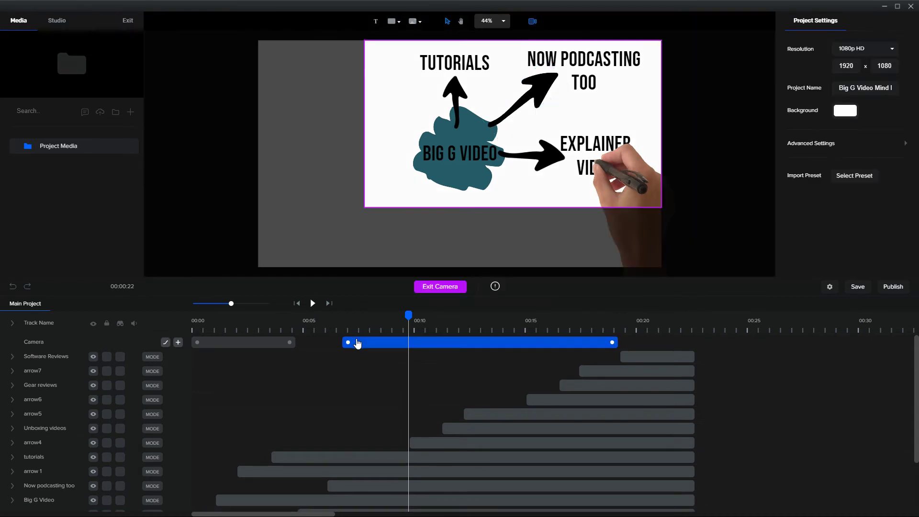
right_click(357, 343)
click(376, 380)
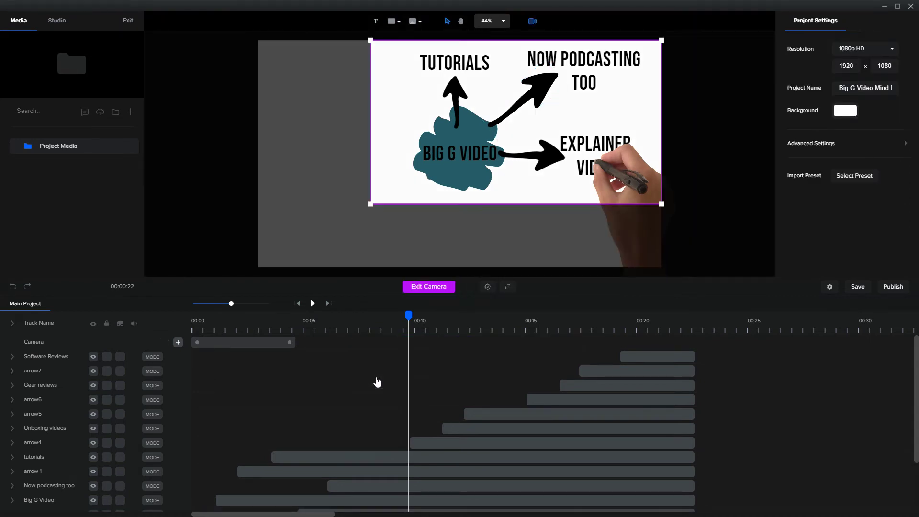
right_click(279, 346)
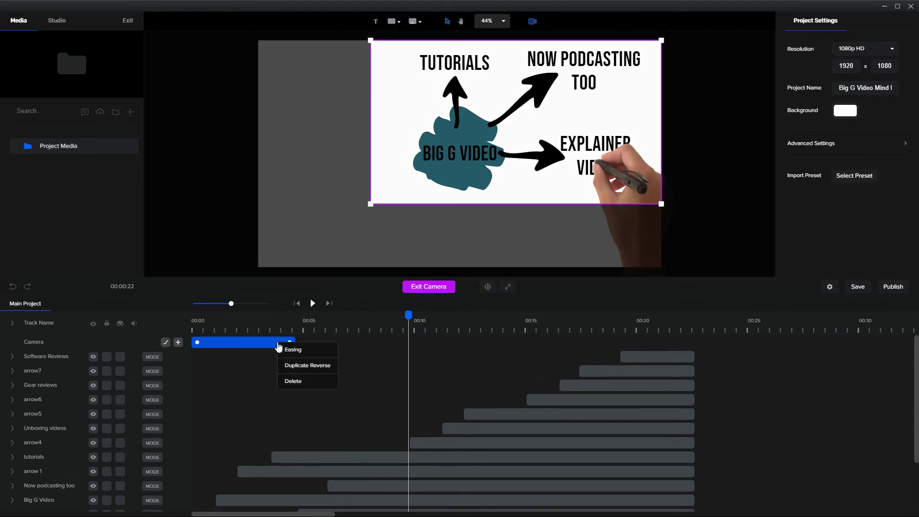
click(300, 381)
Add a camera keyframe near 00:01 and widen the purple frame up and right from BIG G VIDEO.
click(217, 323)
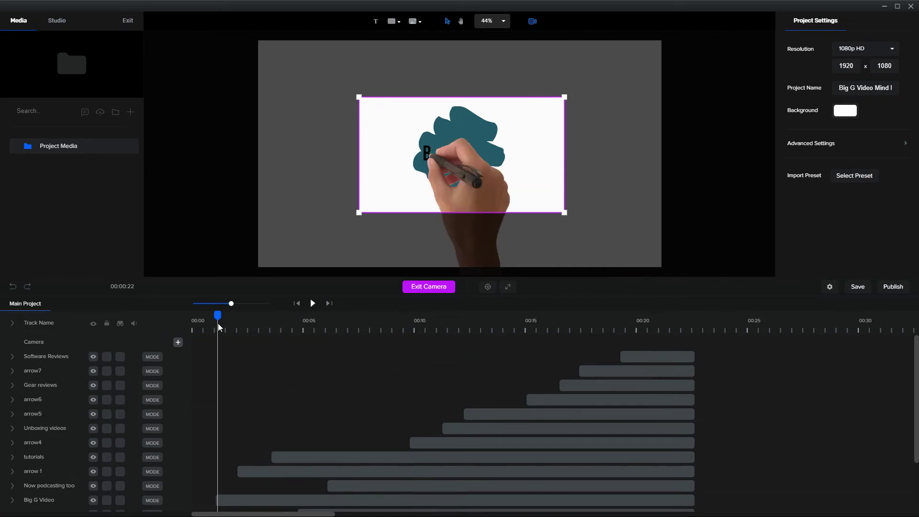
click(189, 319)
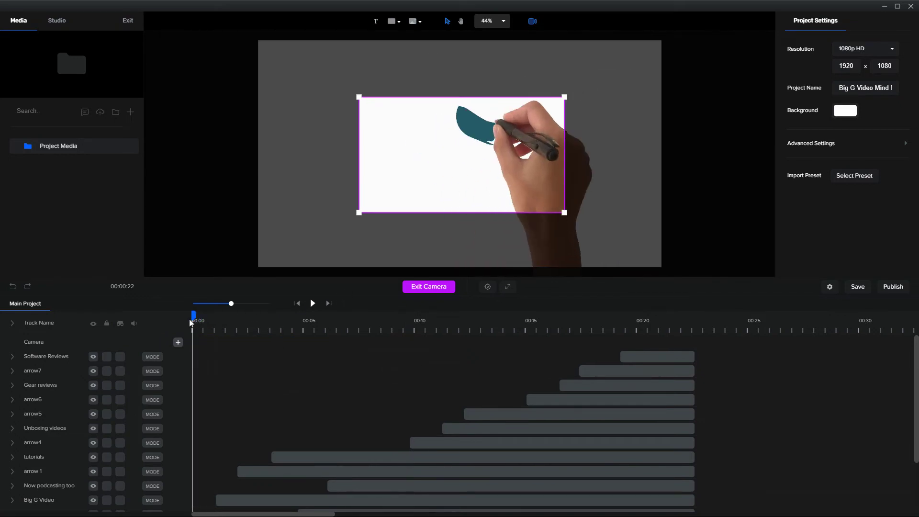
click(178, 343)
mouse_move(207, 347)
mouse_down()
mouse_move(232, 346)
mouse_move(210, 328)
mouse_move(268, 321)
mouse_up()
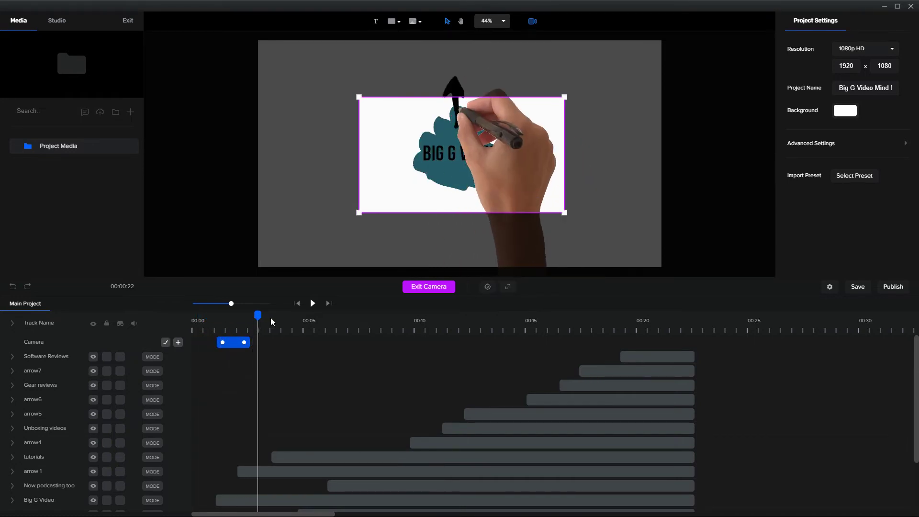
drag(564, 97, 640, 54)
drag(598, 92, 634, 77)
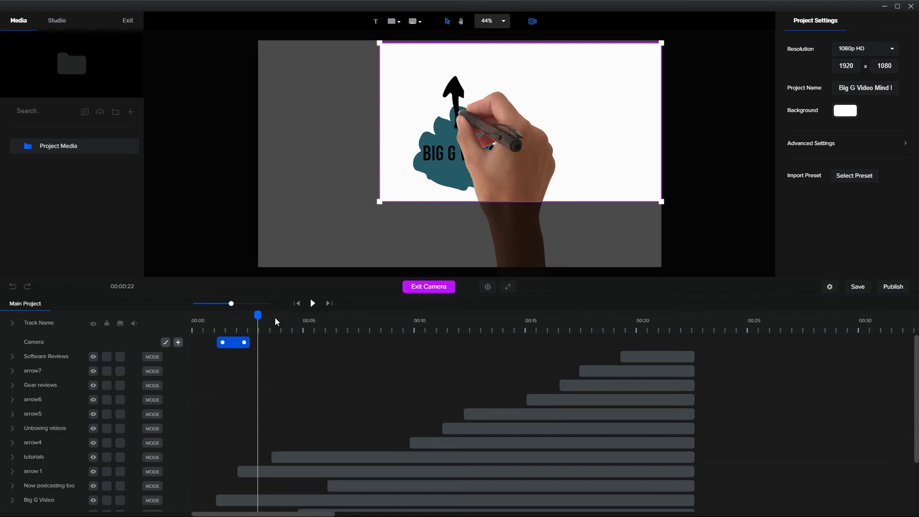
mouse_move(257, 317)
mouse_down()
mouse_move(193, 319)
mouse_move(277, 299)
mouse_move(365, 298)
mouse_up()
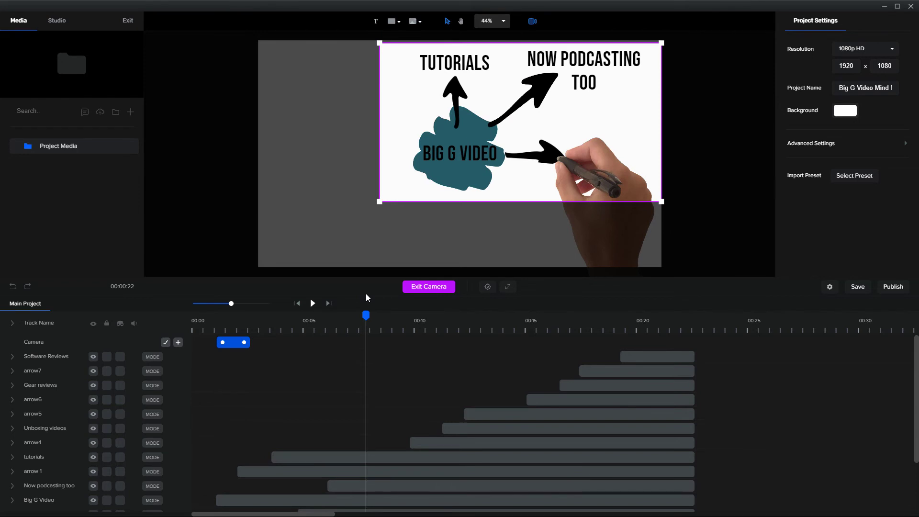
Add a second camera keyframe starting slightly later and lengthen it, framing out toward the bottom right.
click(178, 344)
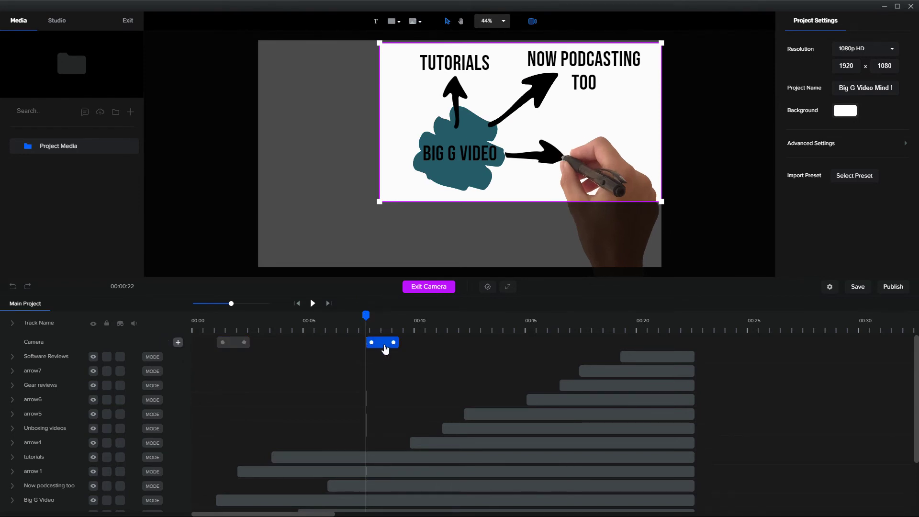
drag(385, 349, 395, 345)
drag(365, 317, 422, 312)
drag(380, 201, 253, 274)
drag(311, 222, 293, 205)
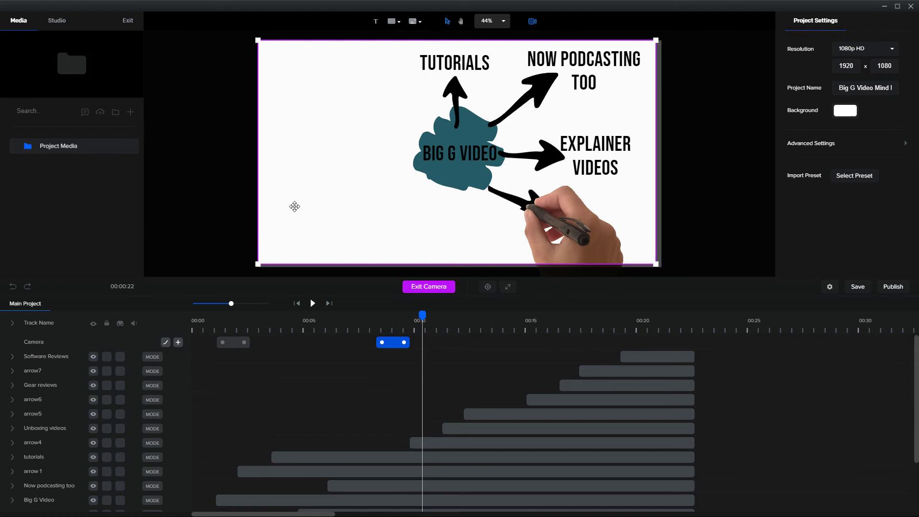
drag(654, 263, 660, 266)
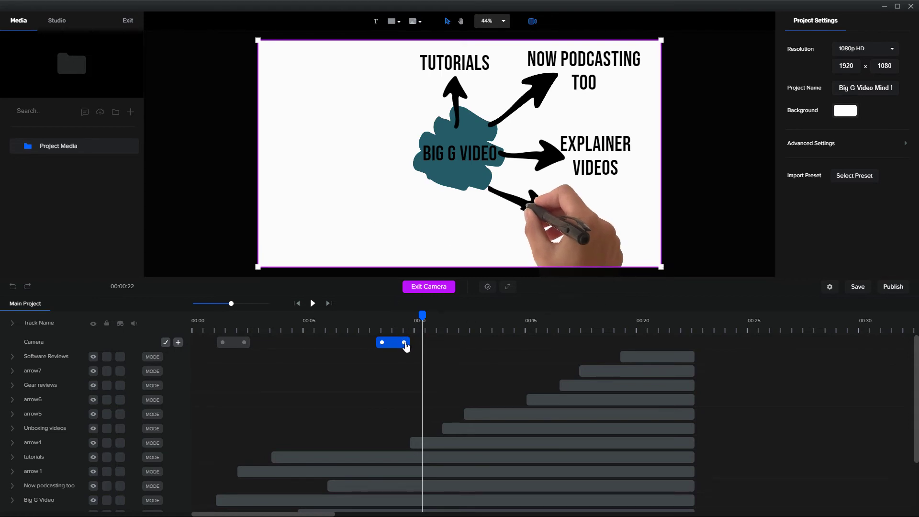
drag(405, 343, 570, 342)
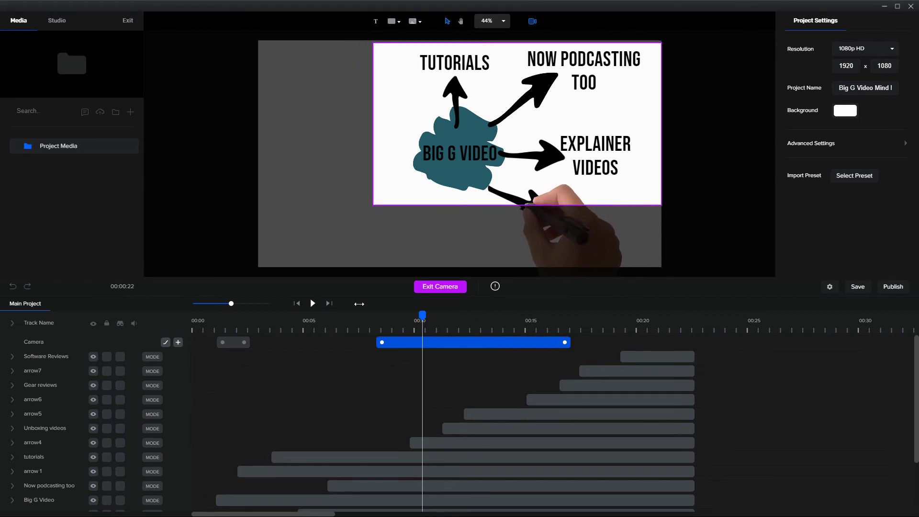
Review from about 00:06 and shorten the second camera move to match the UNBOXING VIDEOS writing.
click(337, 321)
drag(337, 315, 443, 326)
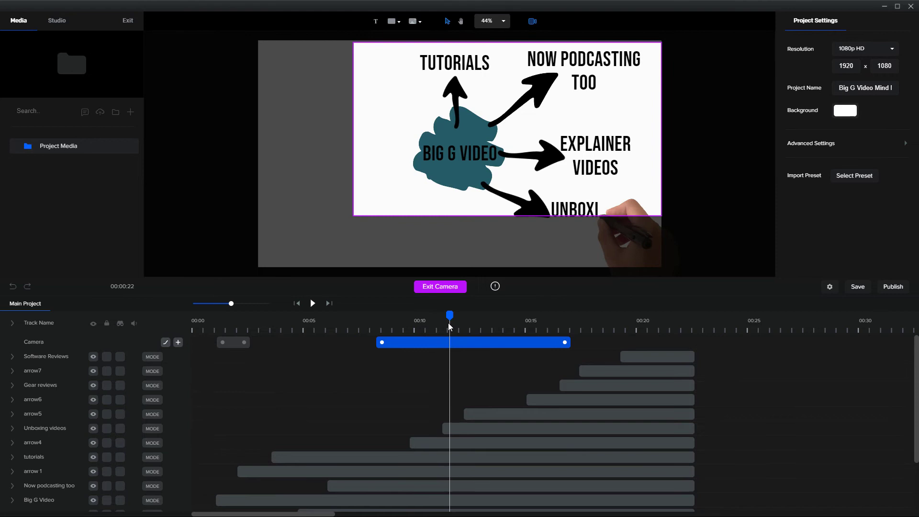
drag(449, 326, 451, 325)
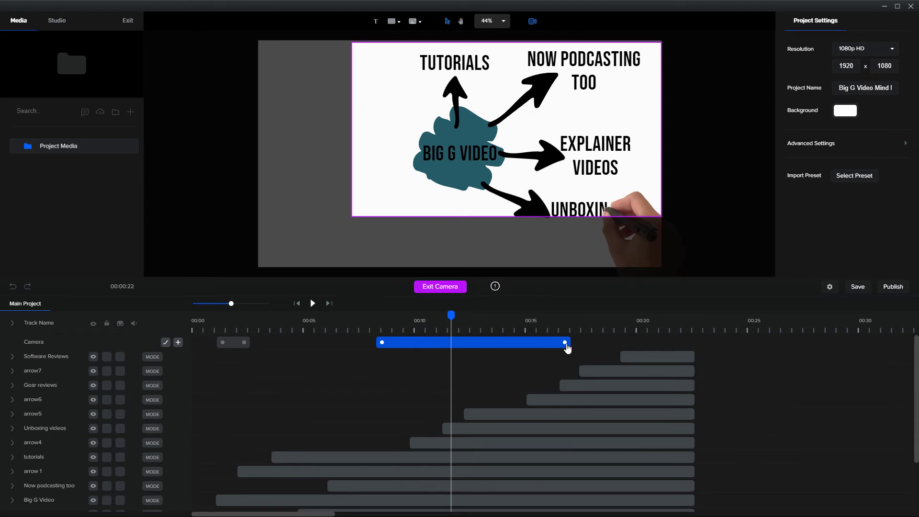
drag(560, 342, 551, 342)
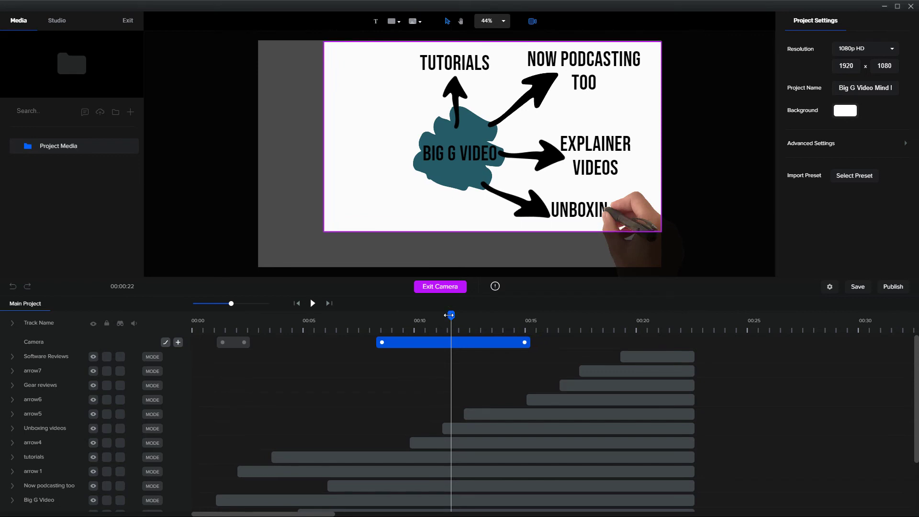
drag(449, 315, 465, 315)
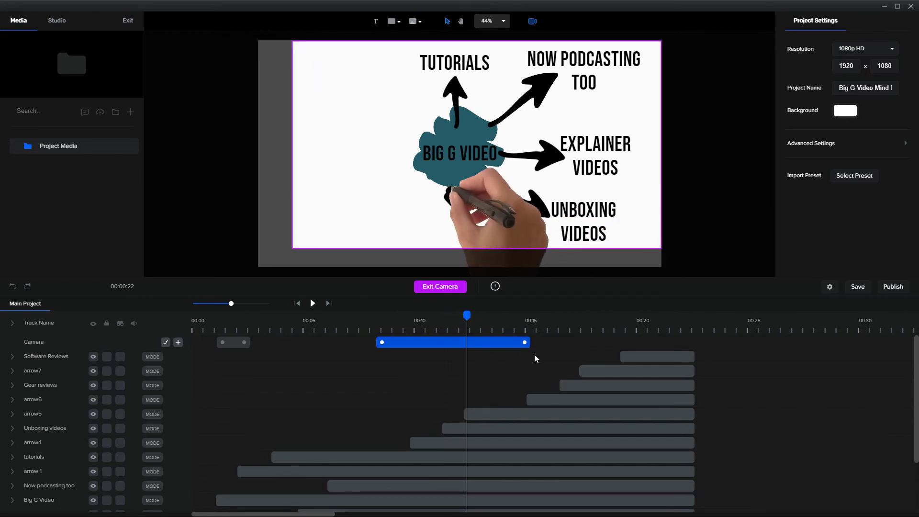
drag(517, 342, 506, 344)
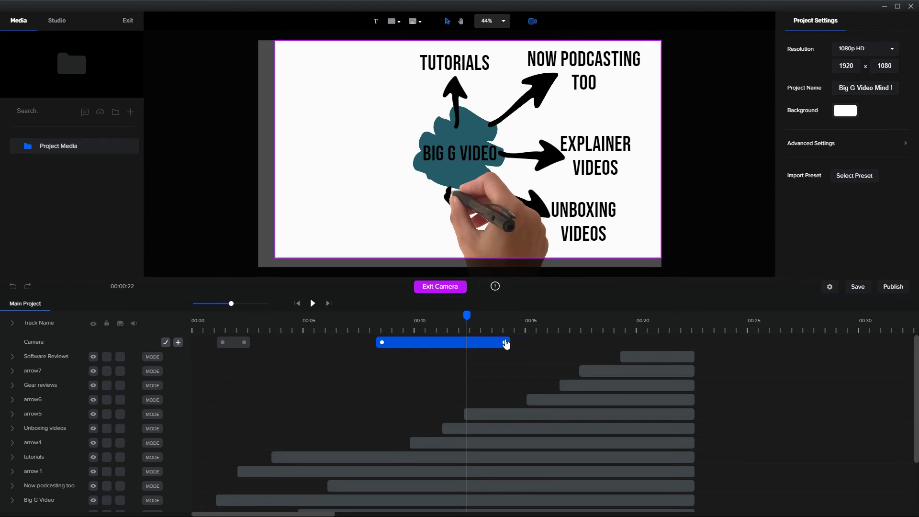
Tighten the second camera framing onto EXPLAINER VIDEOS and UNBOXING VIDEOS at lower right.
mouse_move(470, 317)
mouse_down()
mouse_move(557, 317)
mouse_move(439, 314)
mouse_move(503, 316)
mouse_move(515, 336)
mouse_up()
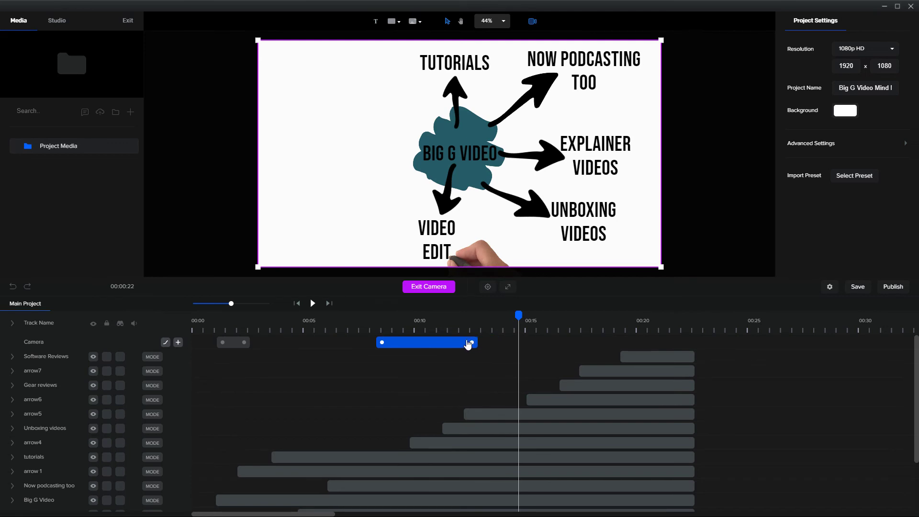
drag(519, 314, 463, 315)
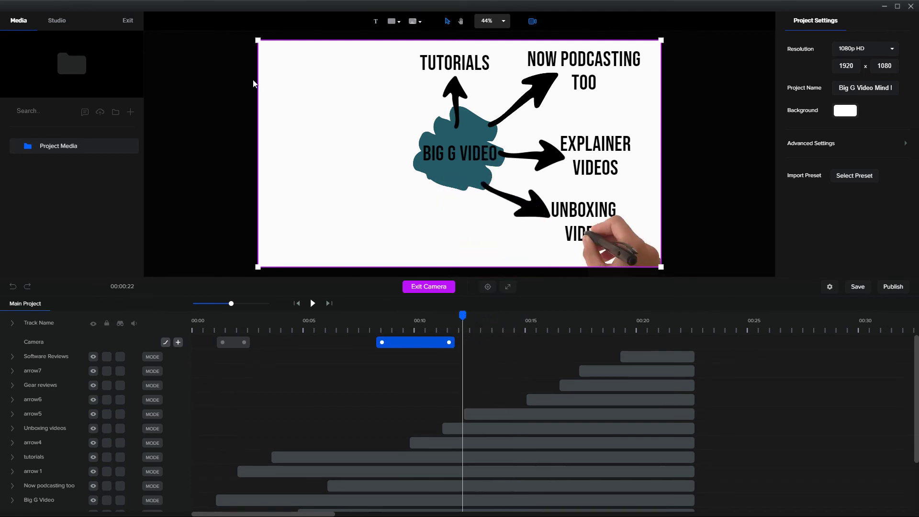
drag(259, 41, 373, 107)
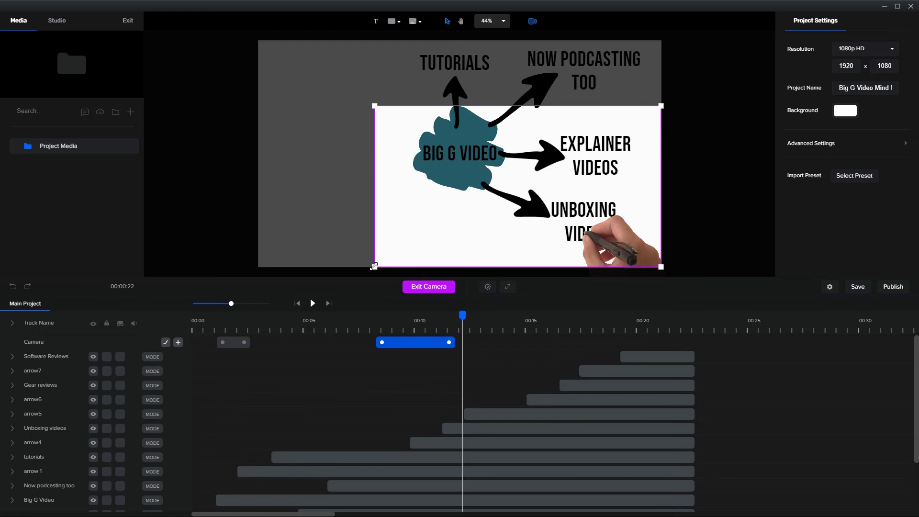
drag(376, 106, 384, 112)
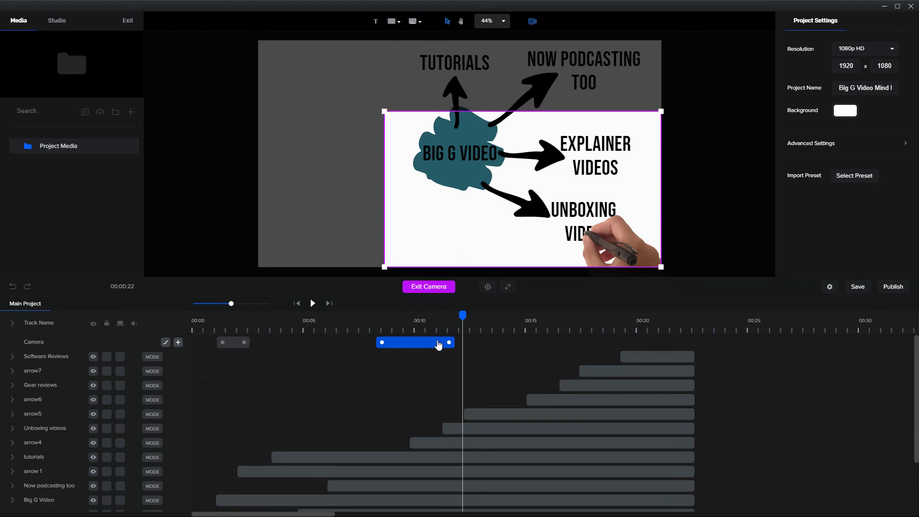
drag(462, 316, 497, 316)
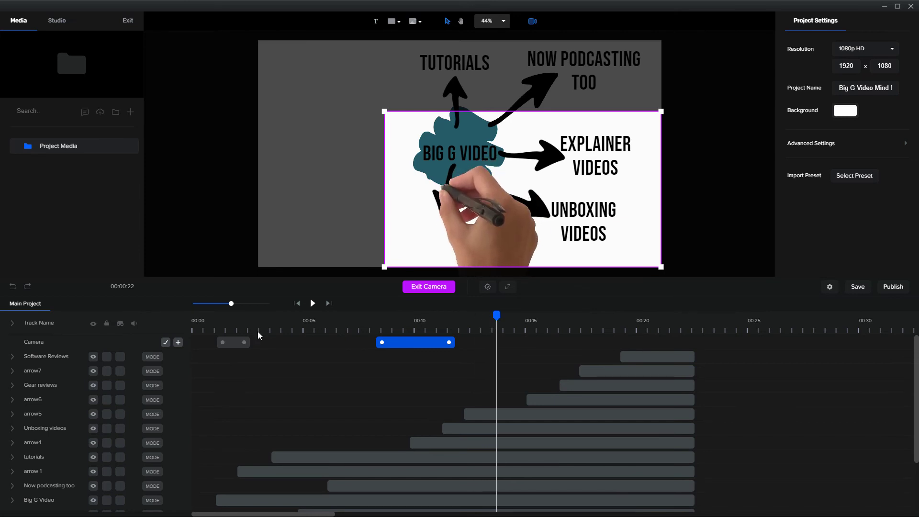
Add a third, lengthened camera keyframe near 00:14 that widens to the whole canvas.
click(178, 343)
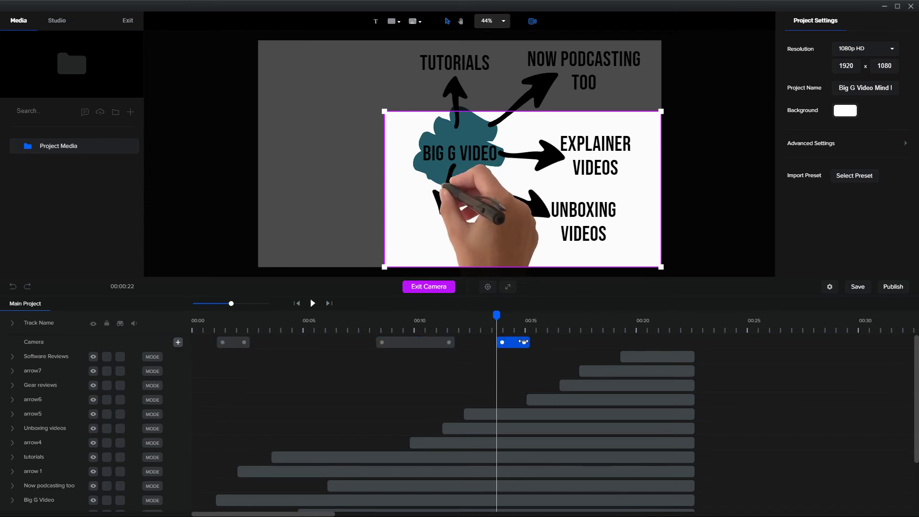
drag(530, 344, 545, 345)
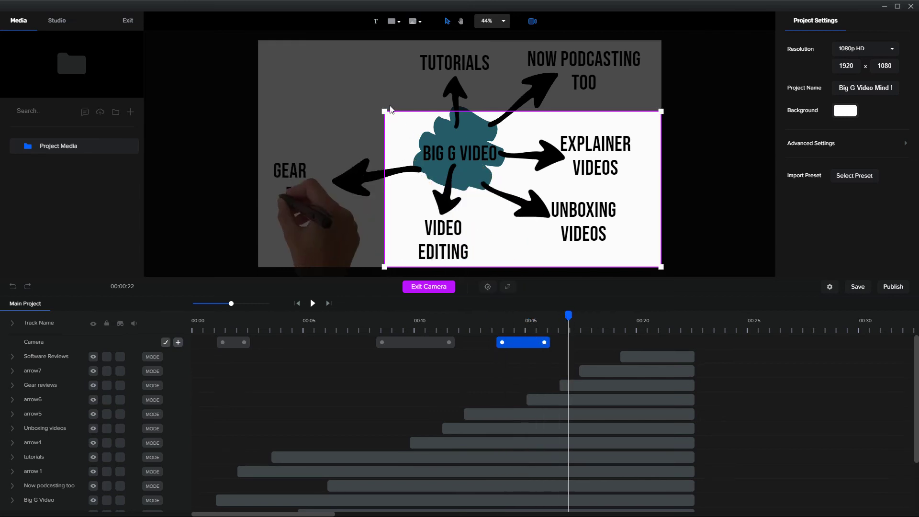
drag(385, 113, 211, 33)
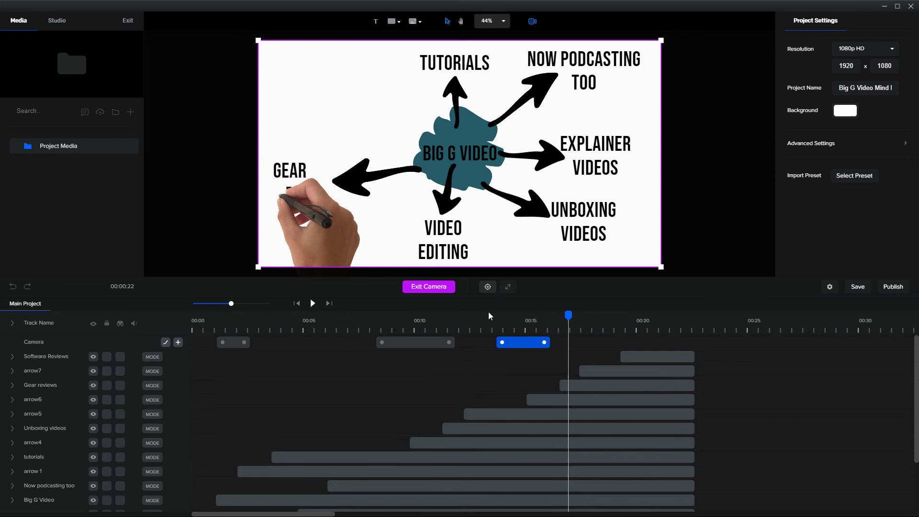
Play the animation from about 00:07 to check the camera moves.
click(352, 327)
click(313, 304)
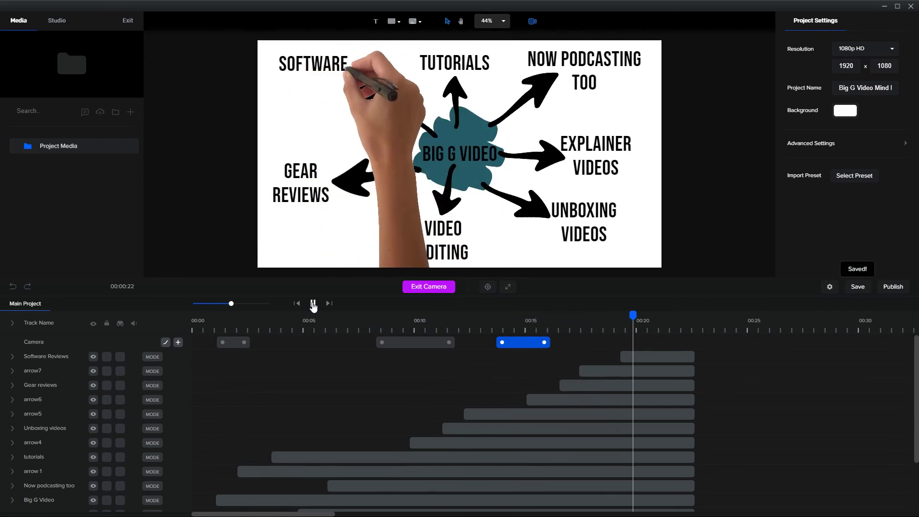
click(313, 304)
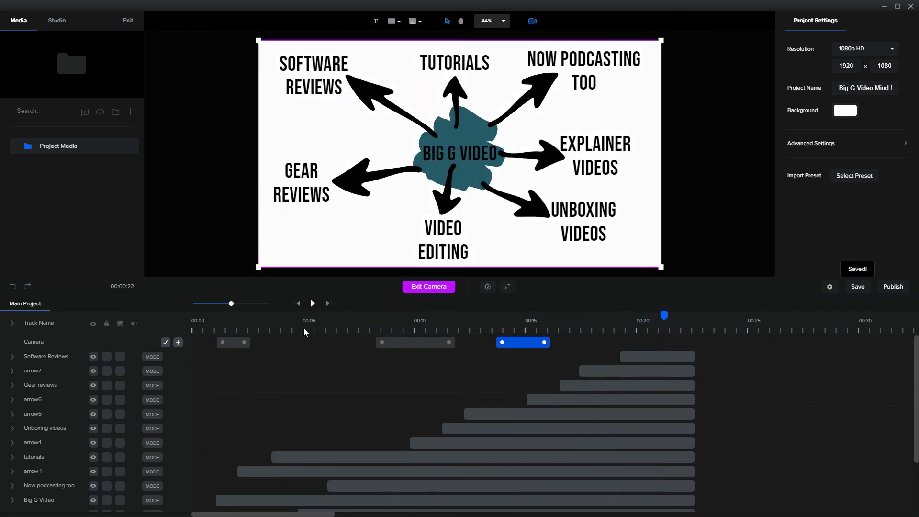
Leave camera editing and show the arrow4 track's timing for the Unboxing Videos arrow.
click(266, 326)
click(428, 289)
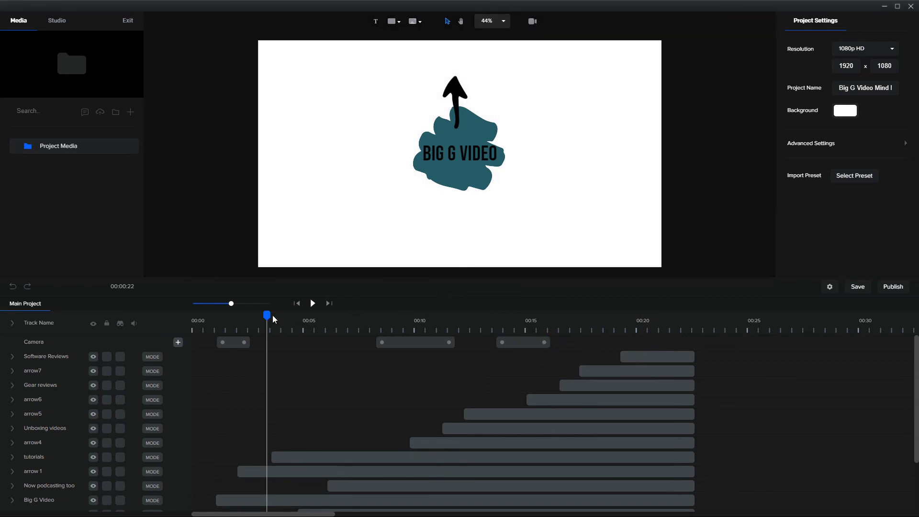
mouse_move(268, 315)
mouse_down()
mouse_move(355, 323)
mouse_move(344, 326)
mouse_move(451, 324)
mouse_move(441, 326)
mouse_up()
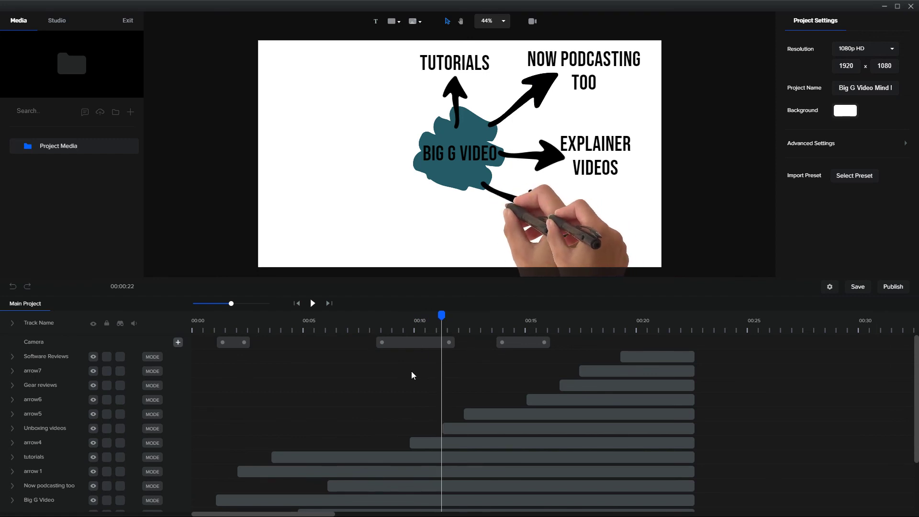
click(509, 202)
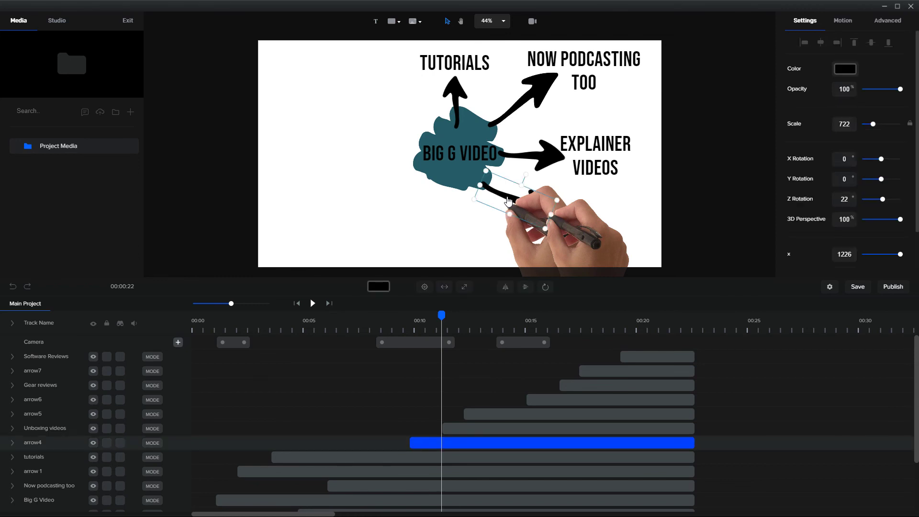
click(13, 444)
scroll(283, 414, down, 1)
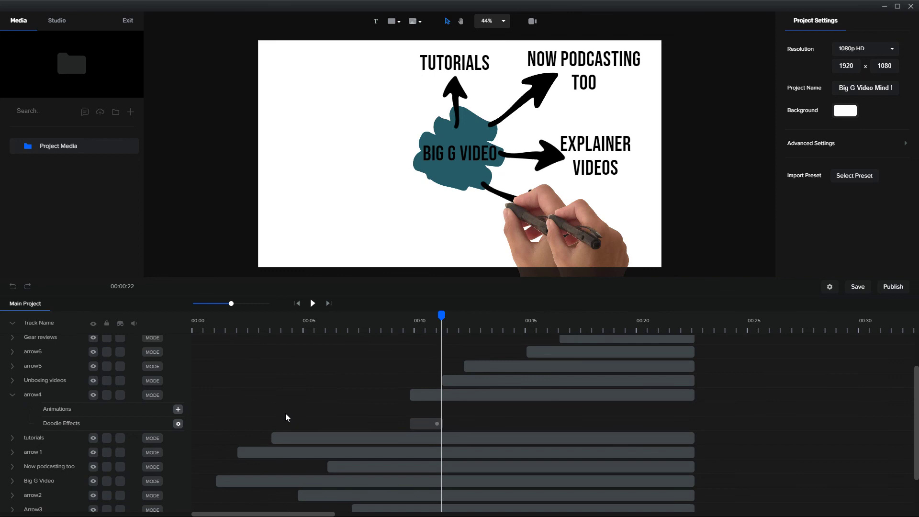
drag(440, 313, 443, 312)
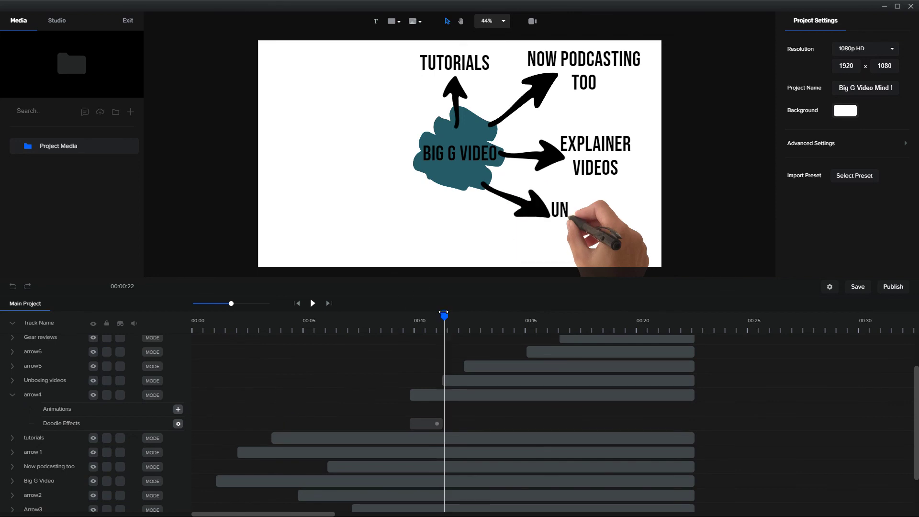
Delay the Unboxing videos label to start after arrow4 finishes, around 11.2 seconds.
click(22, 380)
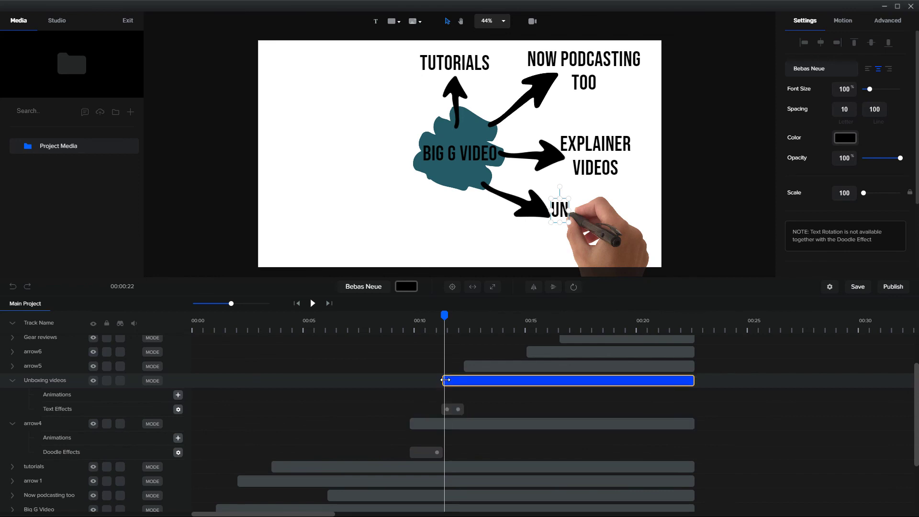
drag(445, 379, 448, 379)
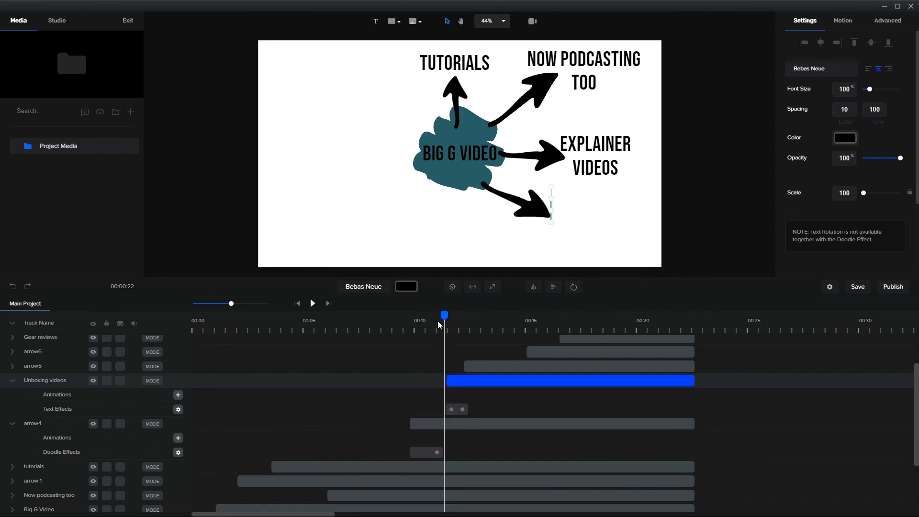
drag(439, 317, 668, 313)
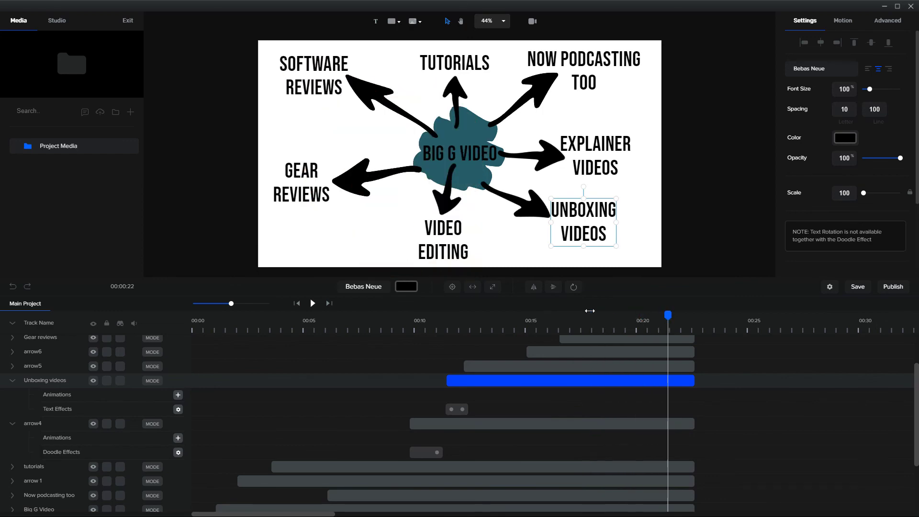